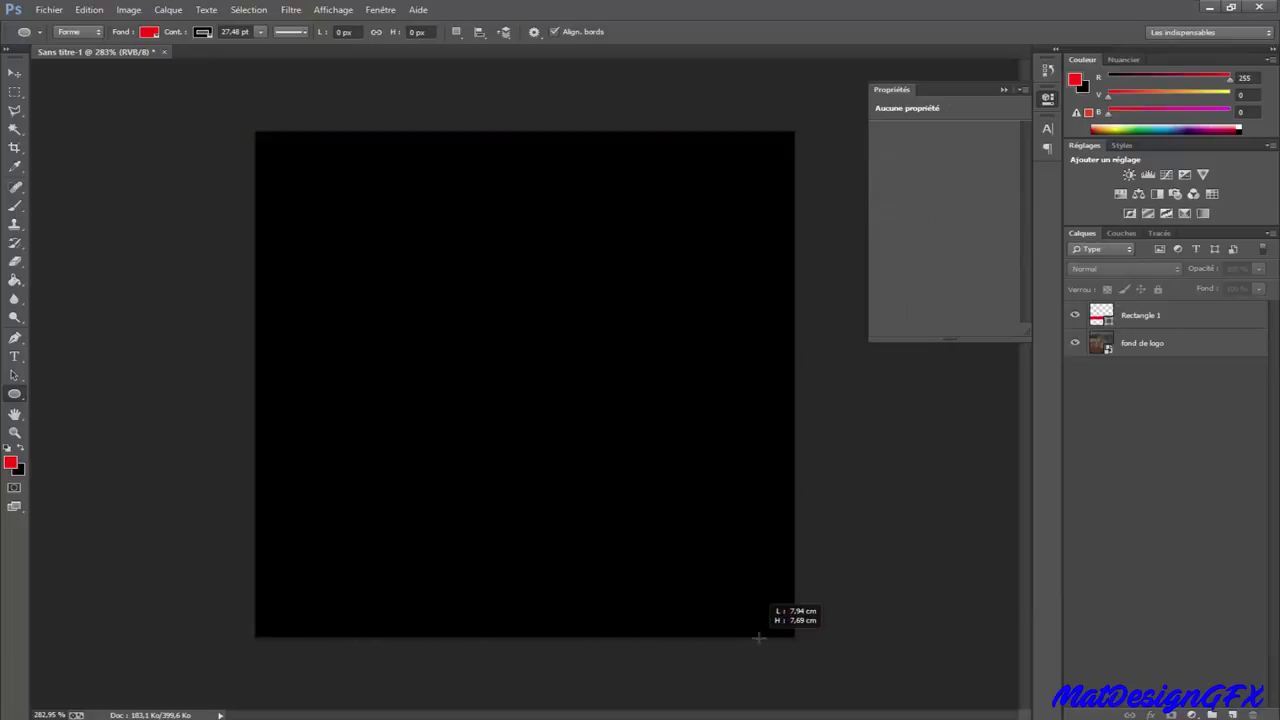
Set the fill of the newly drawn ellipse to red
{"action": "left_click", "coordinate": [885, 175]}
{"action": "left_click", "coordinate": [921, 242]}
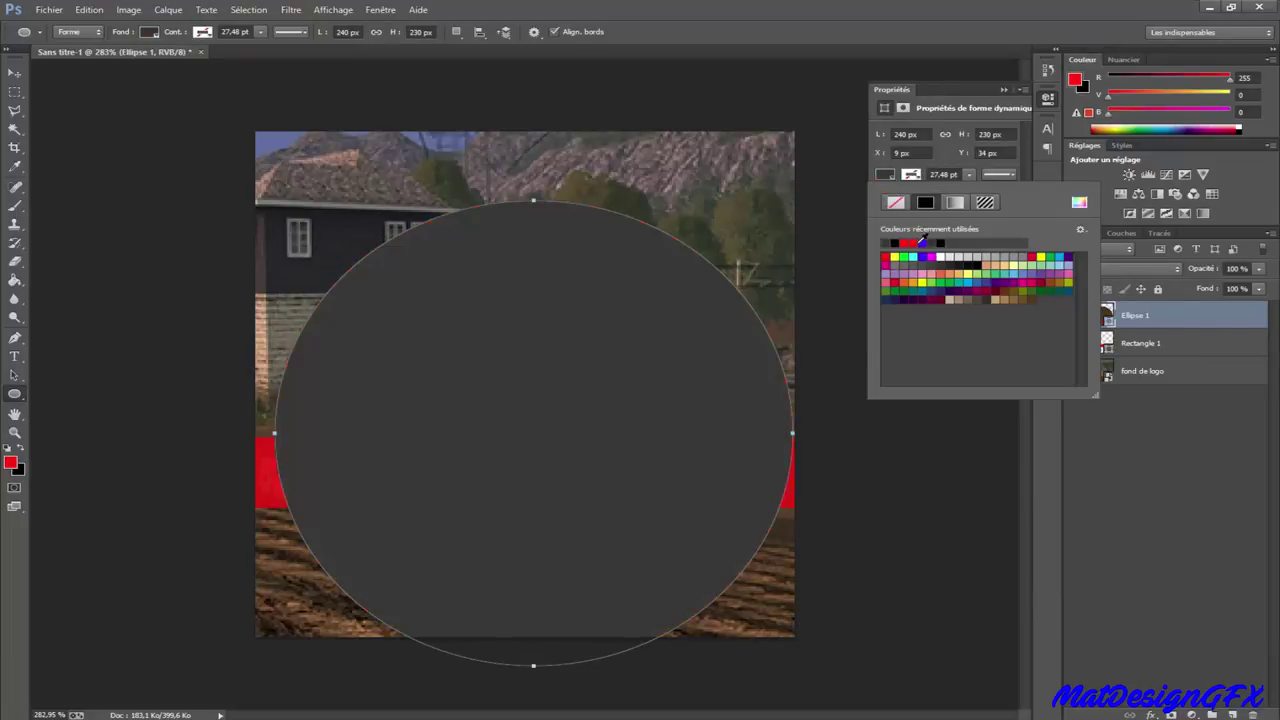
{"action": "left_click", "coordinate": [906, 242]}
Change the fill of the horizontal rectangle strip to blue
{"action": "left_click", "coordinate": [1140, 343]}
{"action": "left_click", "coordinate": [1140, 343]}
{"action": "left_click", "coordinate": [885, 175]}
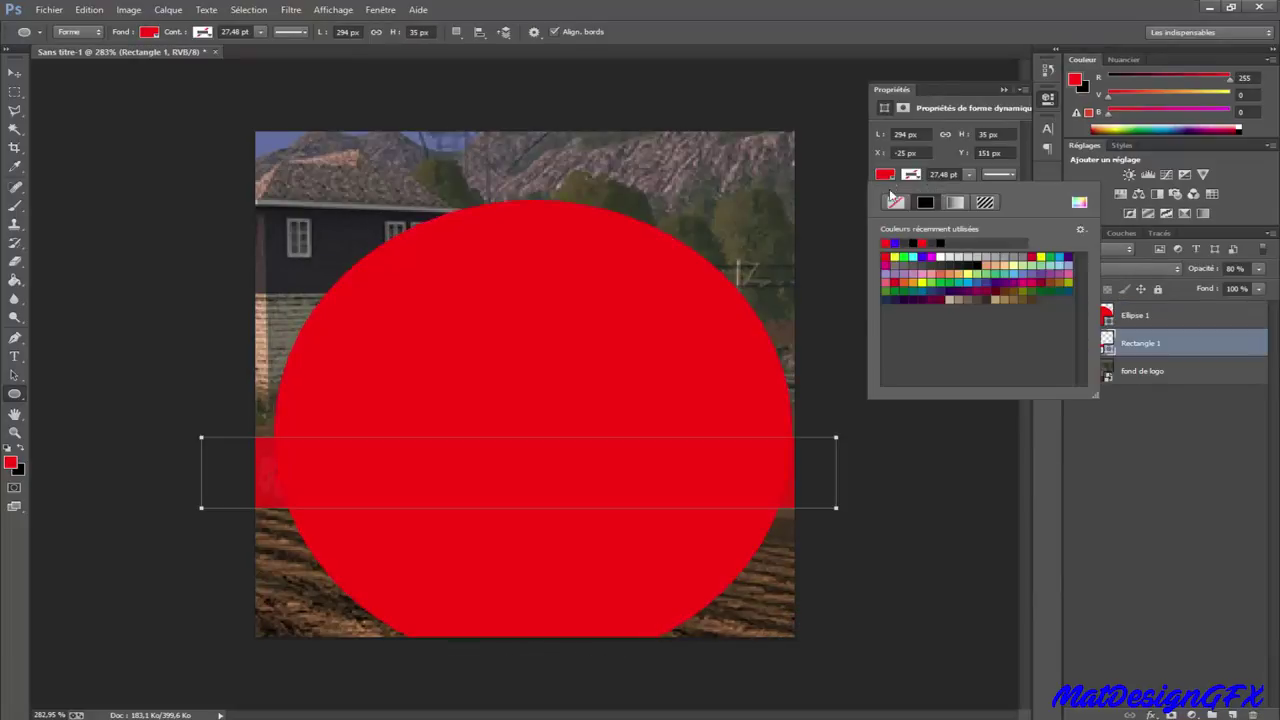
{"action": "left_click", "coordinate": [921, 257]}
Scale the red ellipse to about 243 × 237 px, centre it horizontally on the canvas and place its layer beneath the rectangle
{"action": "left_click", "coordinate": [1134, 315]}
{"action": "key", "text": "ctrl+t"}
{"action": "left_click_drag", "start_coordinate": [795, 201], "coordinate": [655, 339]}
{"action": "left_click_drag", "start_coordinate": [549, 405], "coordinate": [599, 349]}
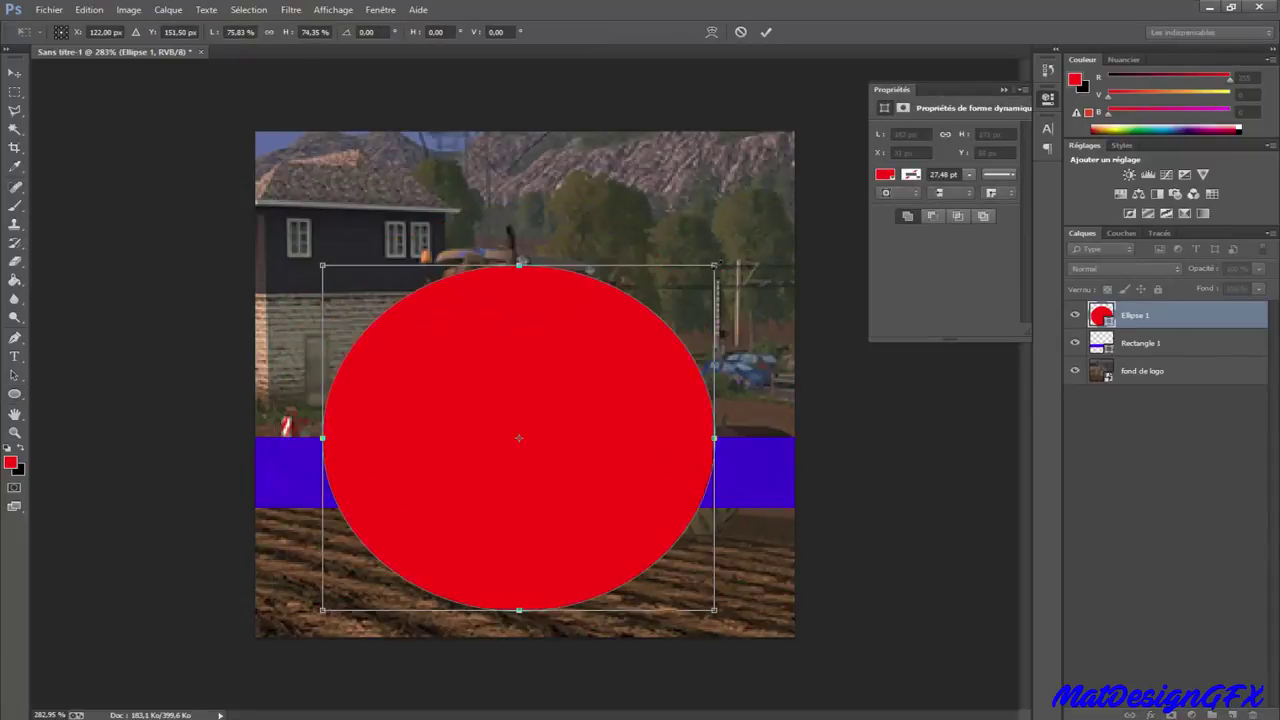
{"action": "left_click_drag", "start_coordinate": [718, 263], "coordinate": [838, 169]}
{"action": "left_click_drag", "start_coordinate": [664, 292], "coordinate": [608, 354]}
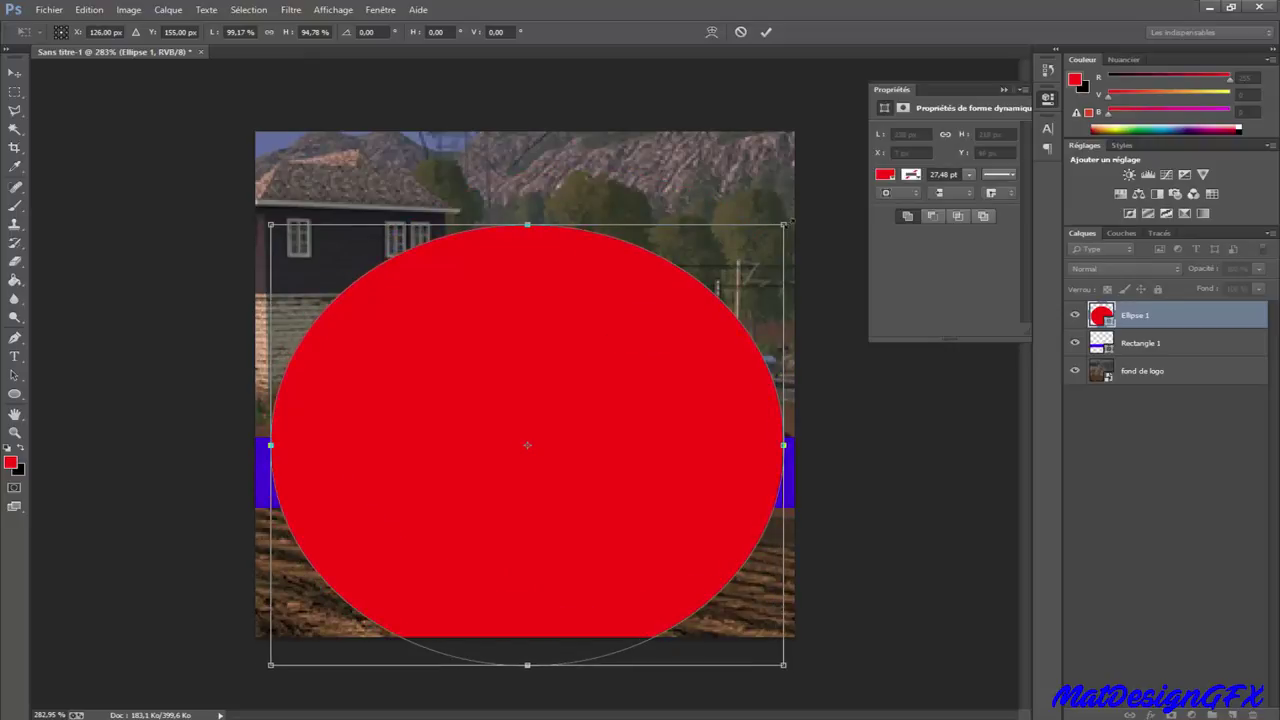
{"action": "left_click_drag", "start_coordinate": [785, 223], "coordinate": [788, 197]}
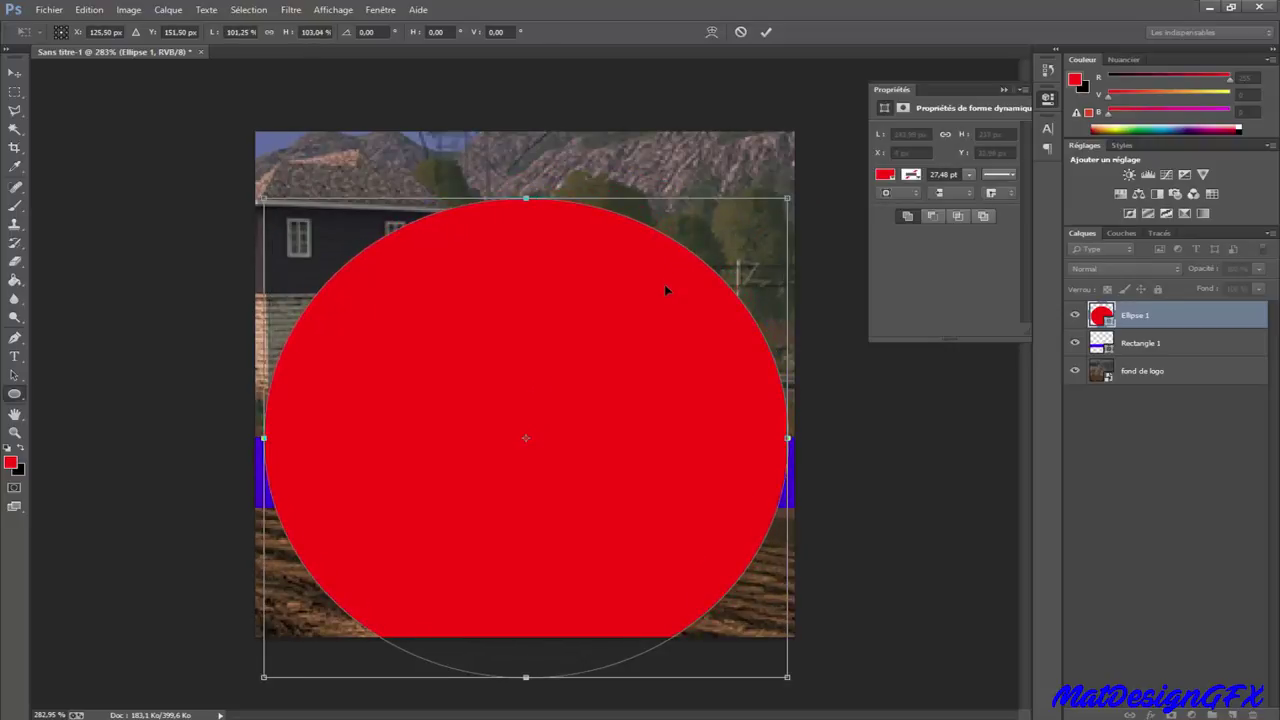
{"action": "key", "text": "Return"}
{"action": "left_click_drag", "start_coordinate": [1164, 308], "coordinate": [1202, 357]}
{"action": "left_click", "coordinate": [1143, 315]}
{"action": "left_click", "coordinate": [15, 130]}
{"action": "left_click", "coordinate": [639, 303]}
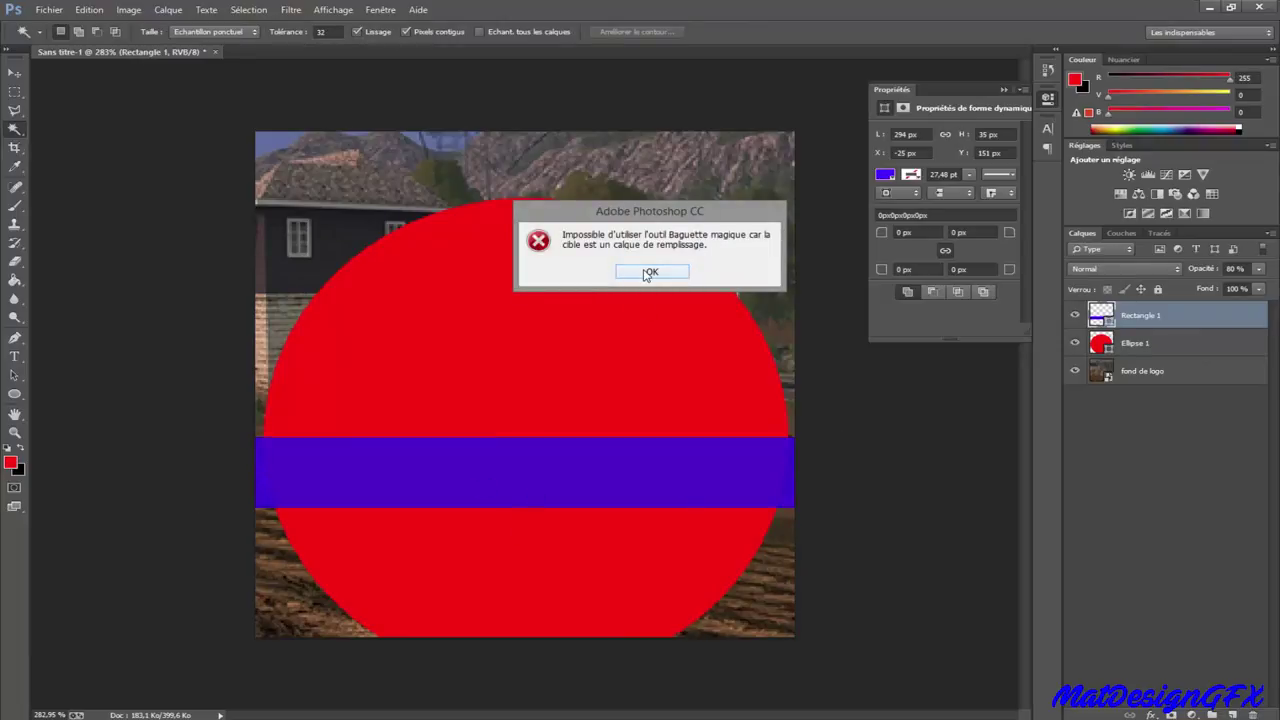
{"action": "left_click", "coordinate": [648, 273]}
{"action": "key", "text": "alt+bracketleft"}
{"action": "key", "text": "alt+bracketleft"}
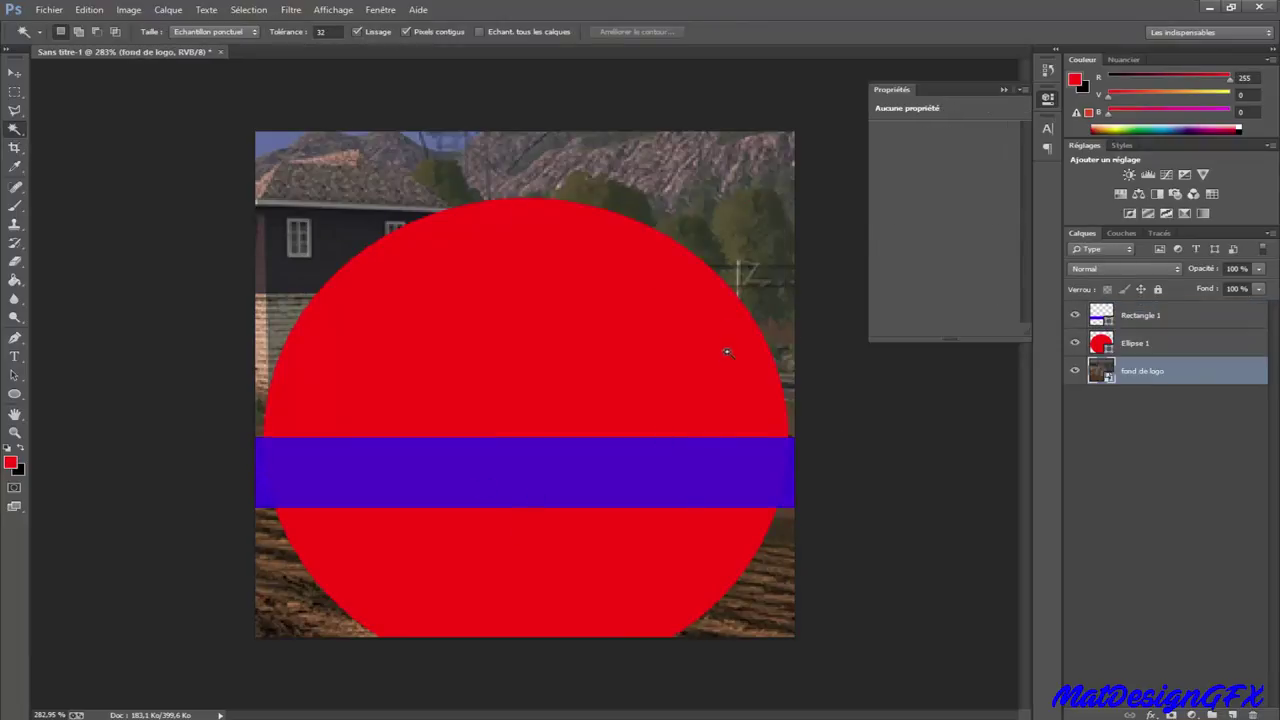
{"action": "left_click", "coordinate": [628, 452]}
{"action": "left_click", "coordinate": [627, 374]}
{"action": "left_click", "coordinate": [640, 415]}
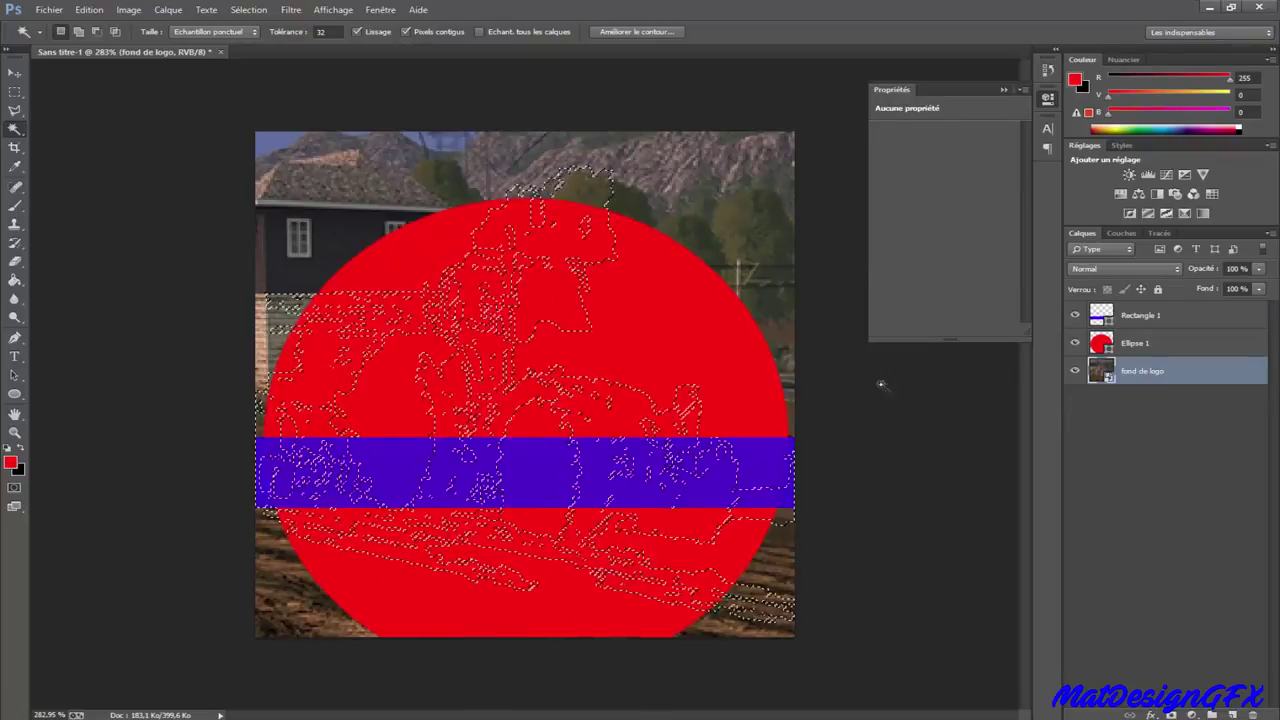
{"action": "left_click", "coordinate": [1140, 316]}
{"action": "left_click", "coordinate": [766, 459]}
{"action": "left_click", "coordinate": [652, 272]}
{"action": "left_click", "coordinate": [1142, 402]}
{"action": "left_click", "coordinate": [654, 286]}
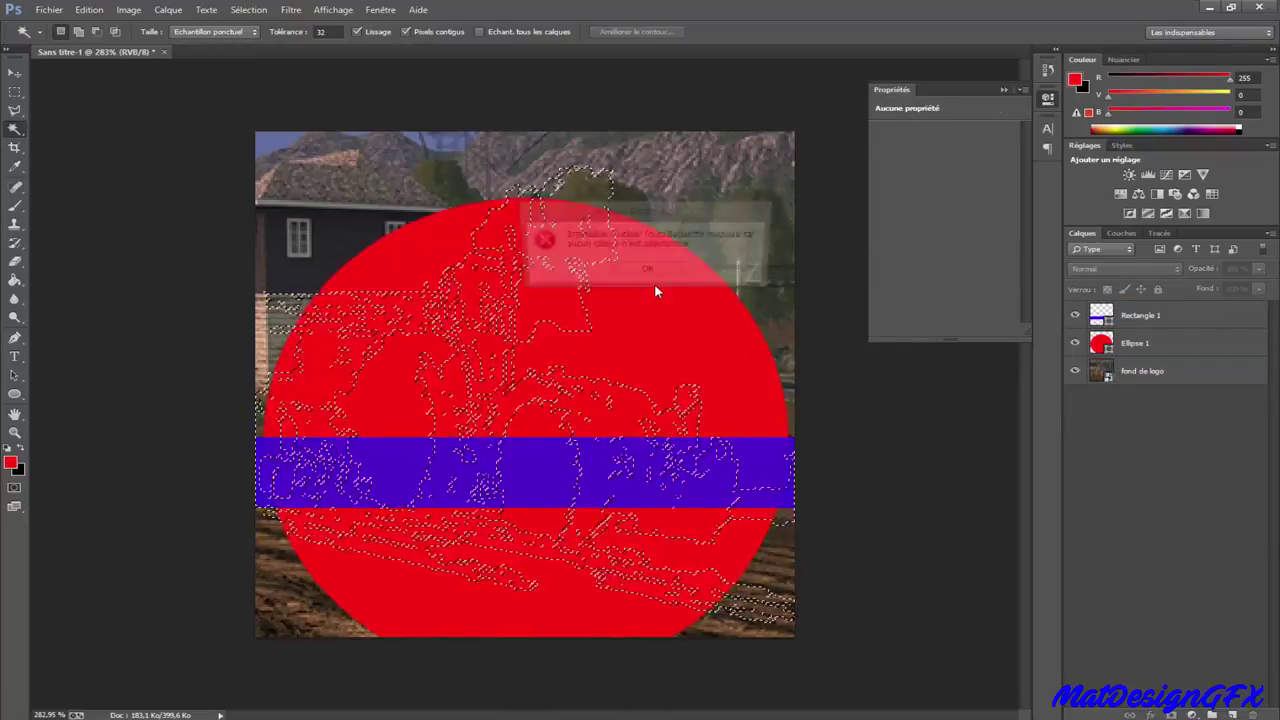
{"action": "left_click", "coordinate": [652, 273]}
{"action": "left_click", "coordinate": [15, 92]}
{"action": "left_click", "coordinate": [382, 204]}
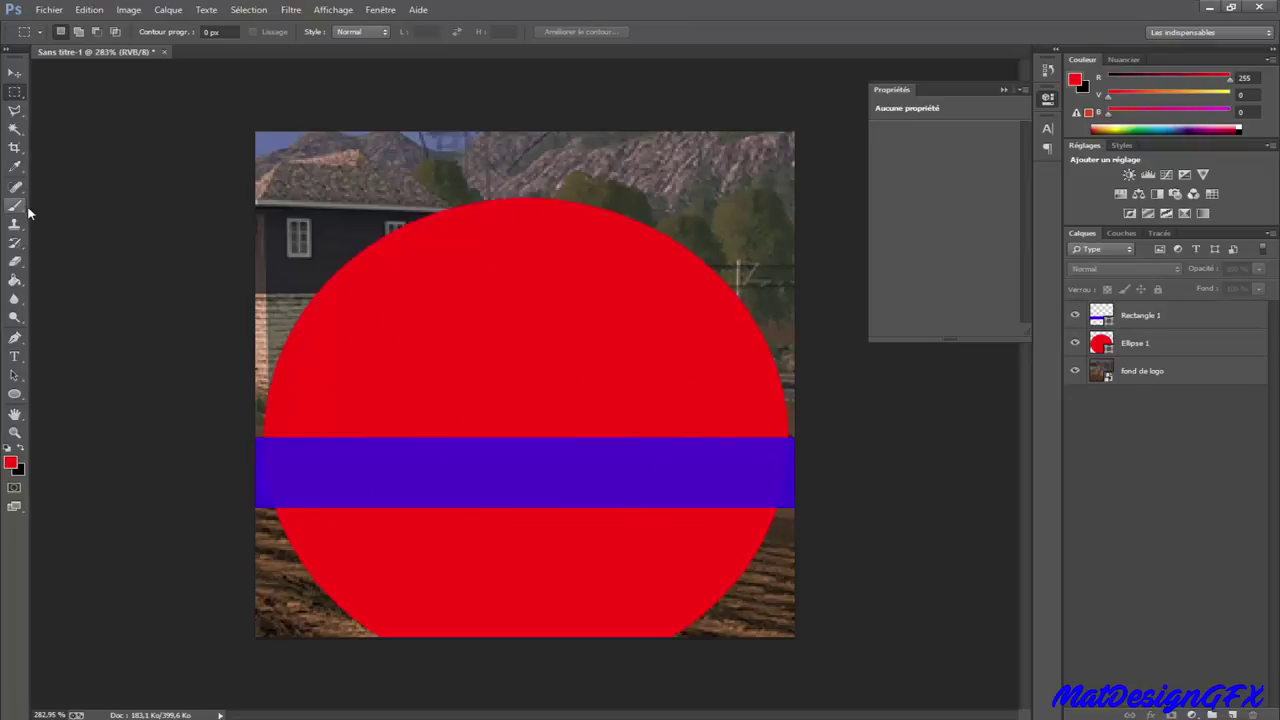
Make a polygonal selection around the ellipse's part above the blue strip and invert the selection
{"action": "left_click", "coordinate": [1148, 346]}
{"action": "left_click", "coordinate": [15, 111]}
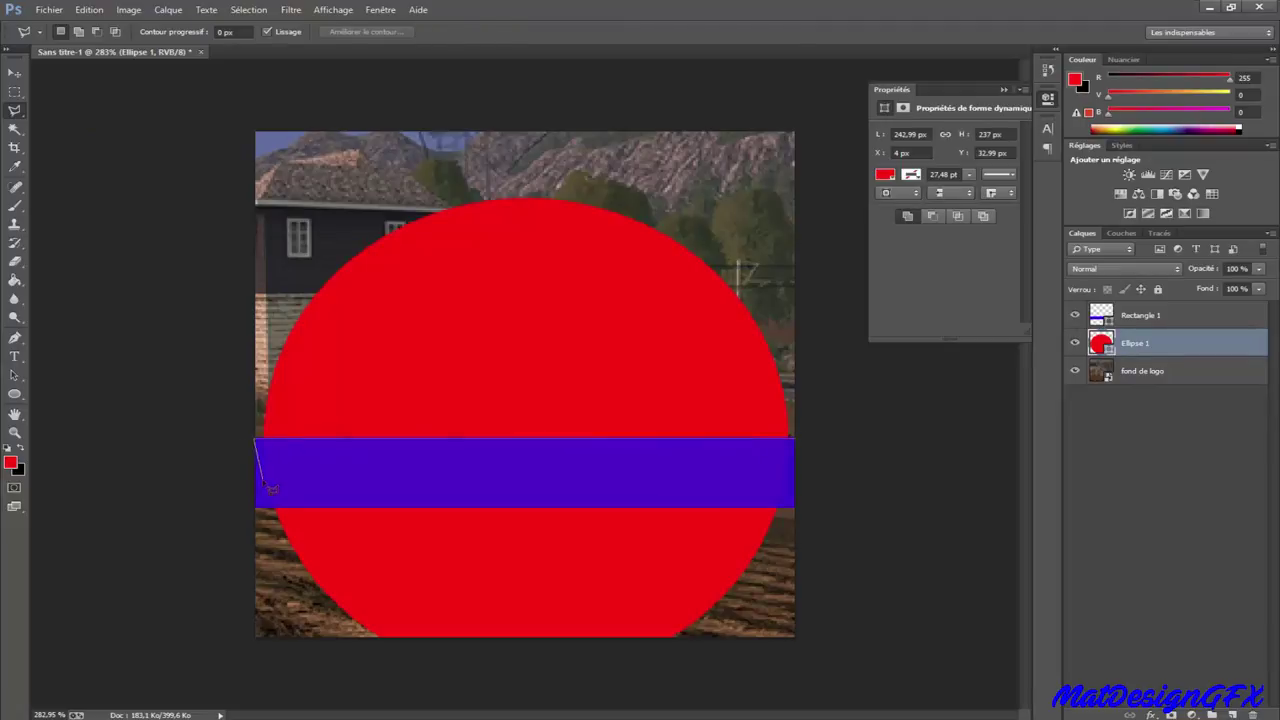
{"action": "left_click", "coordinate": [803, 449]}
{"action": "left_click", "coordinate": [629, 272]}
{"action": "left_click", "coordinate": [262, 191]}
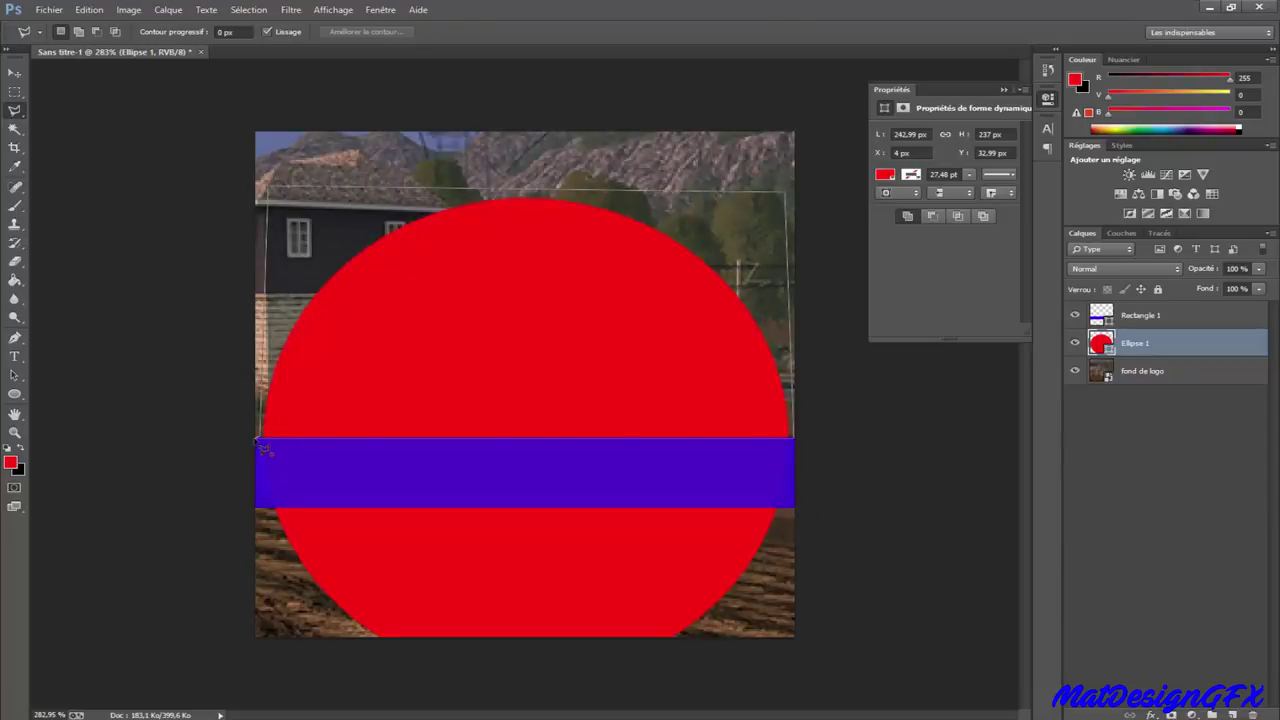
{"action": "left_click", "coordinate": [262, 445]}
{"action": "left_click", "coordinate": [248, 9]}
{"action": "left_click", "coordinate": [262, 65]}
Rasterize the ellipse layer, erase the half below the blue strip's upper edge, and clear the selection
{"action": "key", "text": "e"}
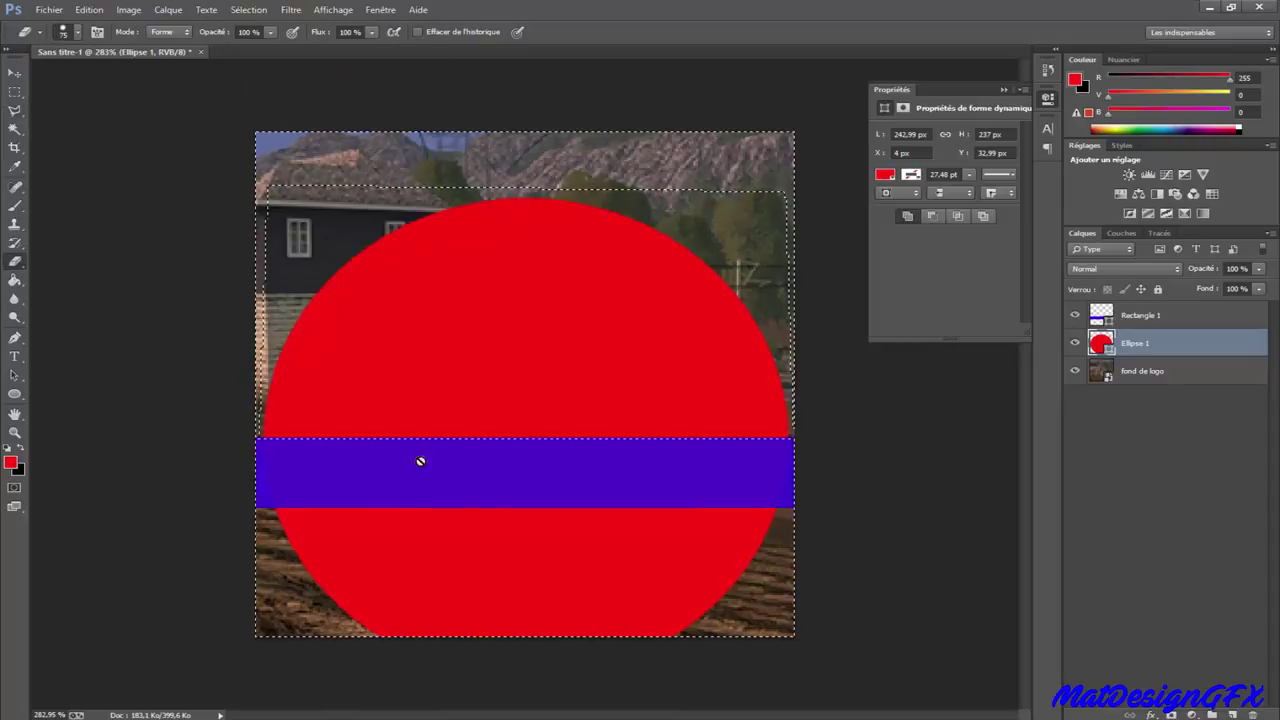
{"action": "left_click", "coordinate": [421, 461]}
{"action": "left_click", "coordinate": [607, 276]}
{"action": "mouse_move", "coordinate": [475, 520]}
{"action": "left_mouse_down"}
{"action": "mouse_move", "coordinate": [723, 578]}
{"action": "mouse_move", "coordinate": [365, 610]}
{"action": "left_mouse_up"}
{"action": "left_click", "coordinate": [1183, 414]}
{"action": "left_click", "coordinate": [15, 95]}
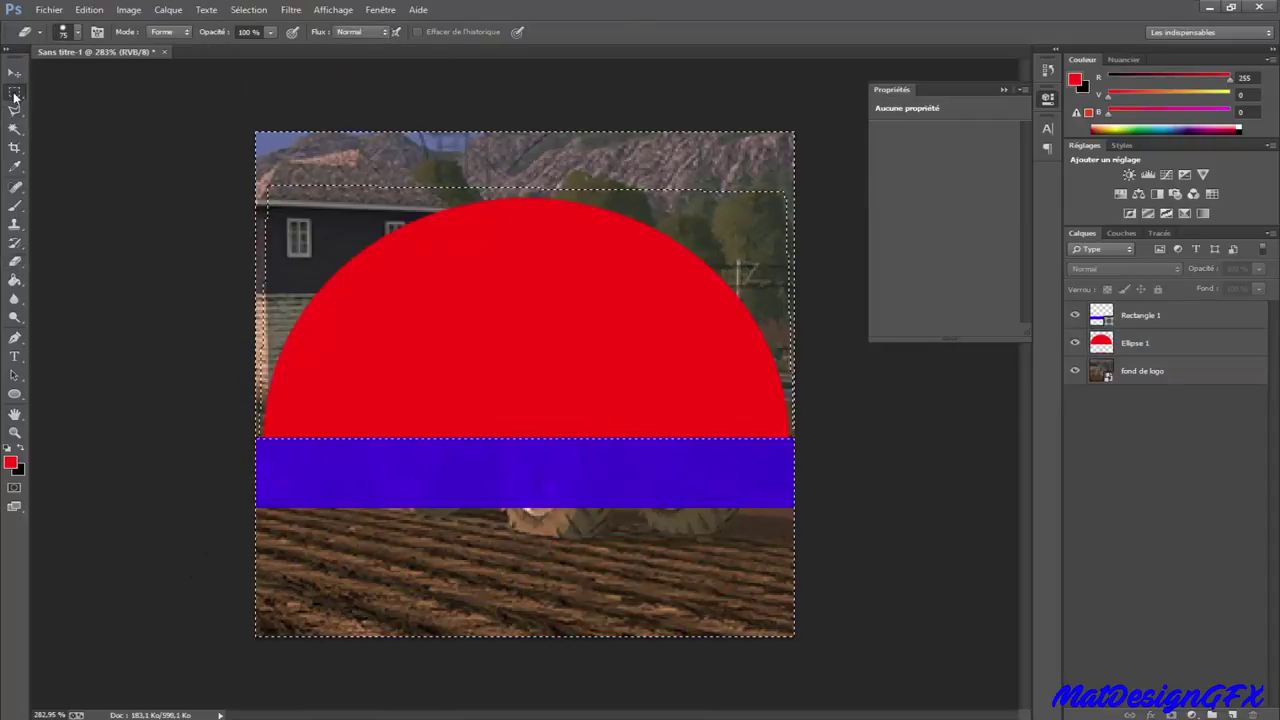
{"action": "left_click", "coordinate": [15, 93]}
{"action": "key", "text": "ctrl+d"}
Scale the red half circle down and centre it on the blue strip's upper edge
{"action": "left_click", "coordinate": [1136, 346]}
{"action": "key", "text": "ctrl+t"}
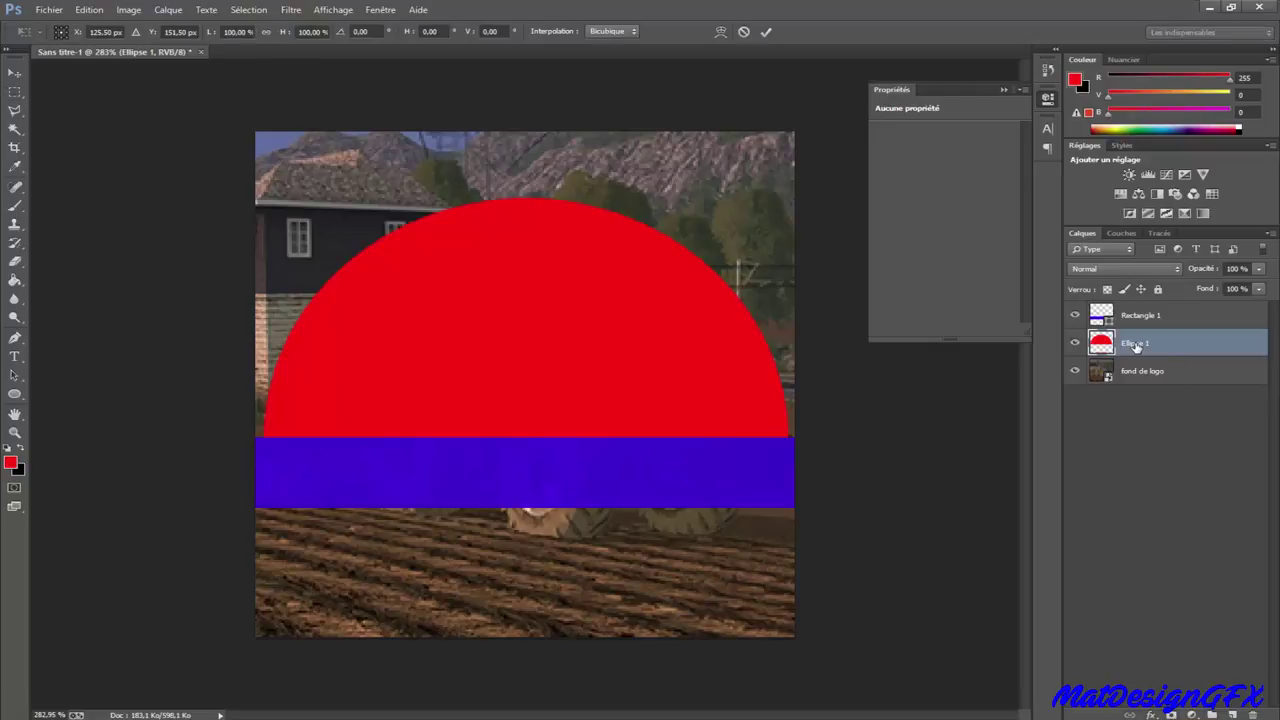
{"action": "left_click_drag", "start_coordinate": [787, 199], "coordinate": [709, 225]}
{"action": "left_click_drag", "start_coordinate": [560, 303], "coordinate": [603, 304]}
{"action": "key", "text": "Return"}
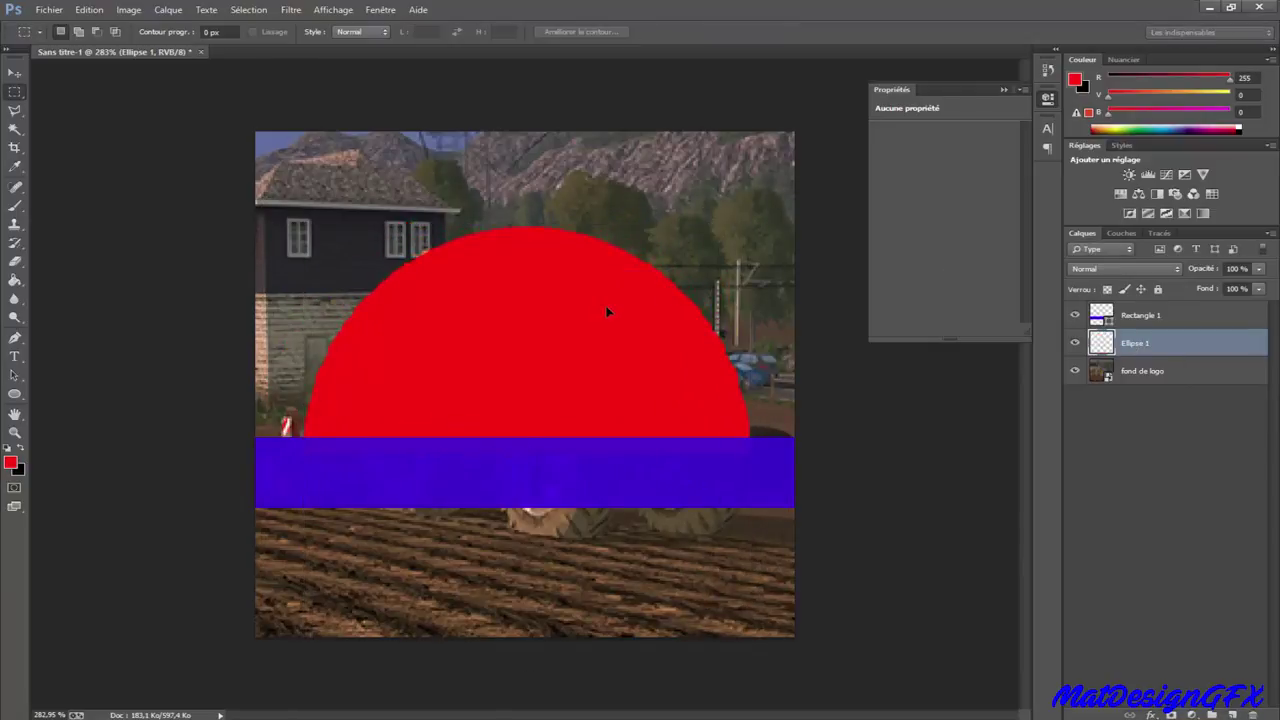
Set the half circle layer's opacity to 85%
{"action": "double_click", "coordinate": [1152, 342]}
{"action": "type", "text": "80"}
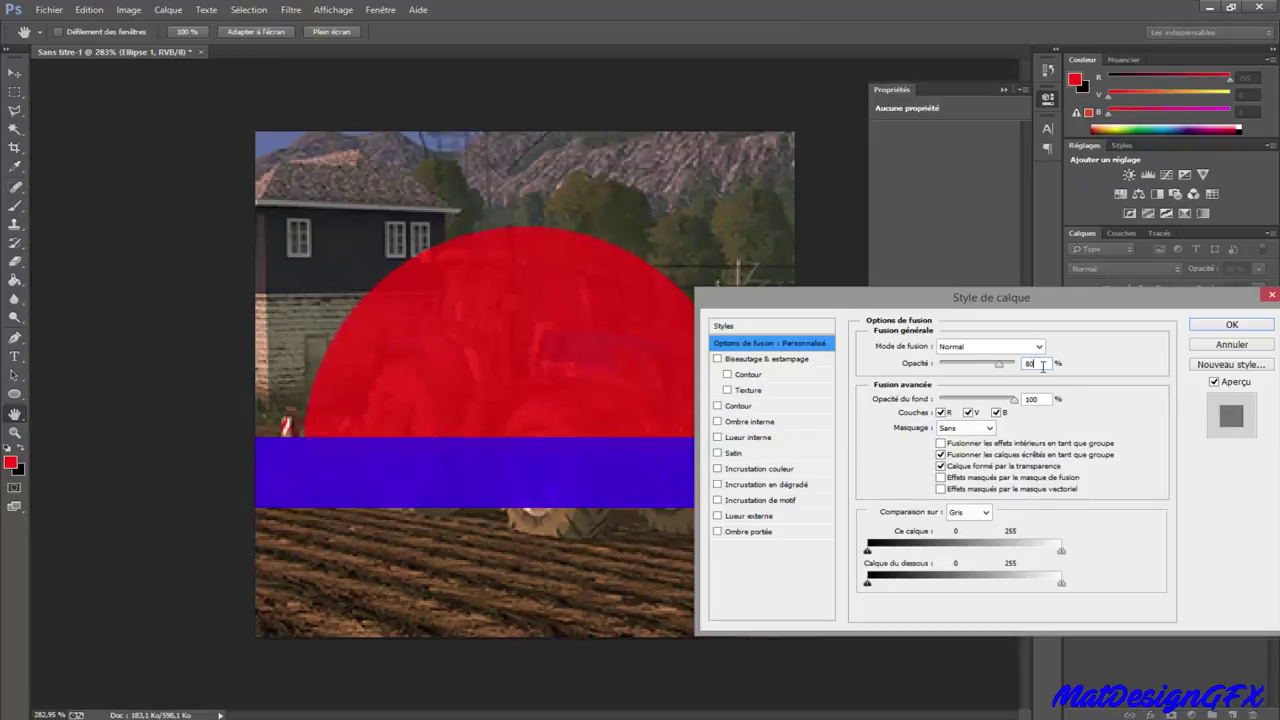
{"action": "left_click", "coordinate": [1246, 324]}
Add a 1 px black outside stroke effect to the half circle, leaving the colour overlay off
{"action": "double_click", "coordinate": [1129, 342]}
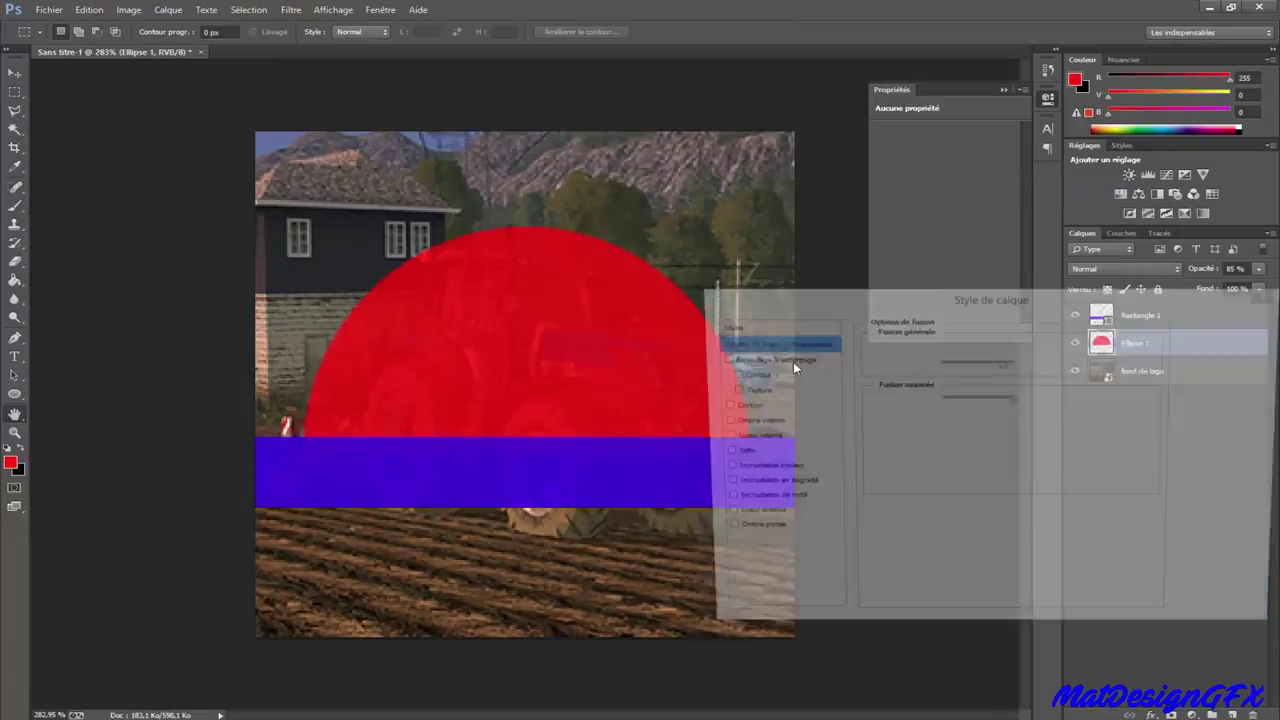
{"action": "left_click", "coordinate": [719, 406]}
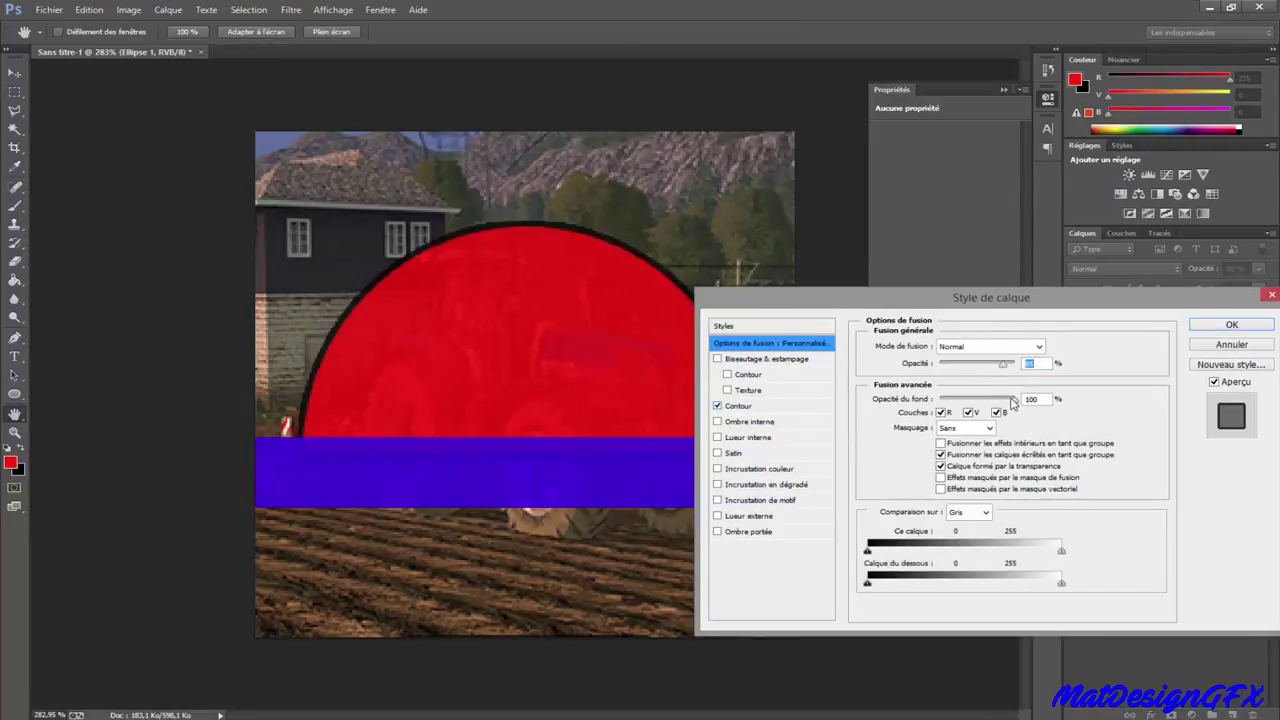
{"action": "left_click", "coordinate": [750, 406]}
{"action": "type", "text": "1"}
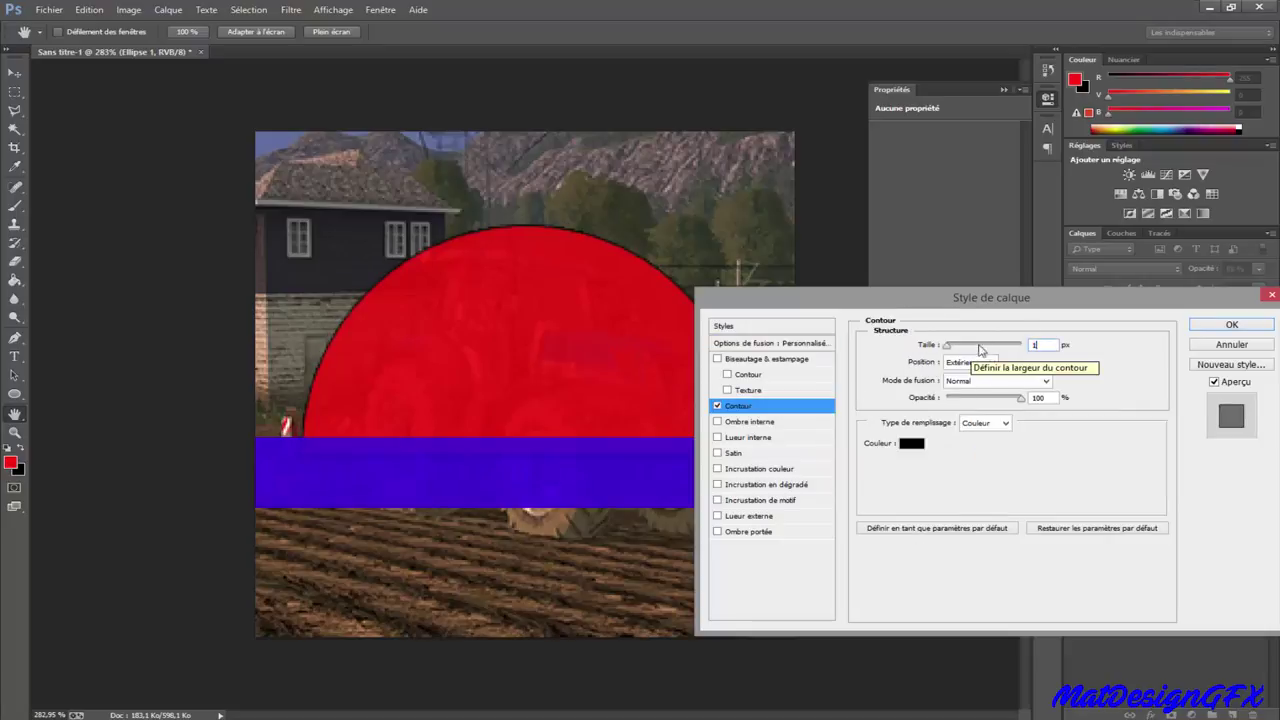
{"action": "left_click", "coordinate": [790, 470]}
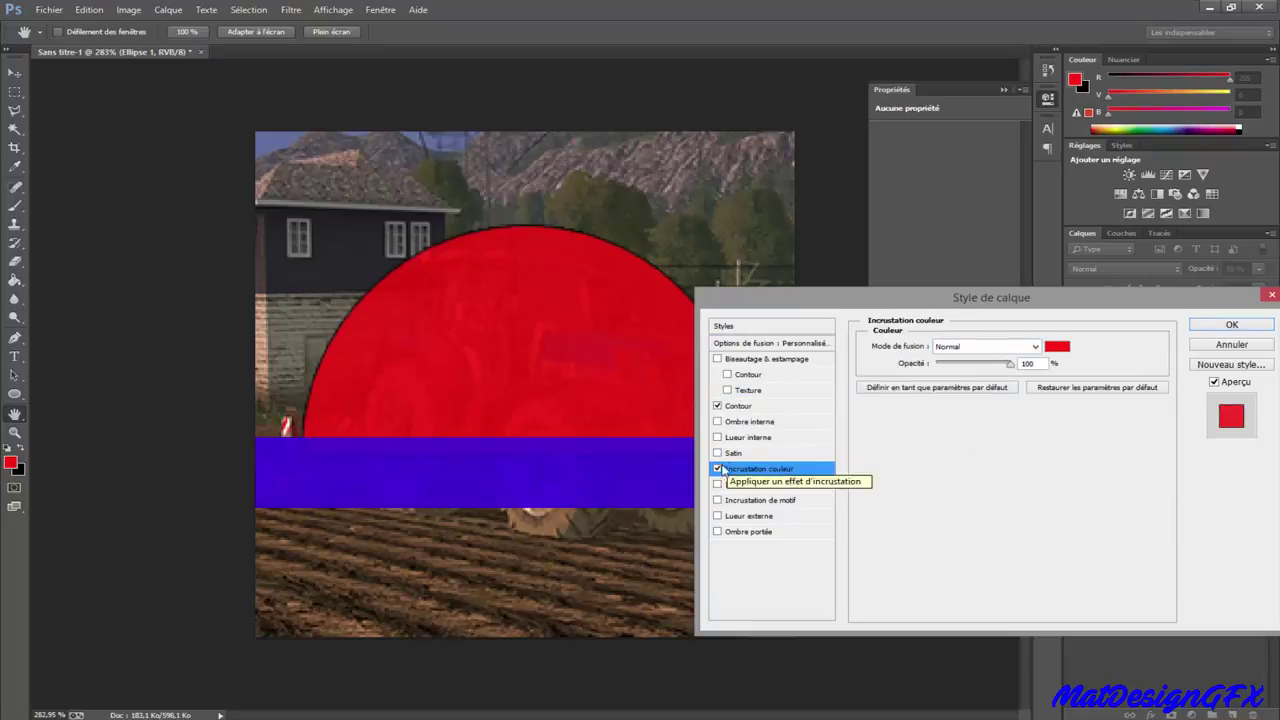
{"action": "left_click", "coordinate": [717, 468]}
{"action": "left_click", "coordinate": [1215, 328]}
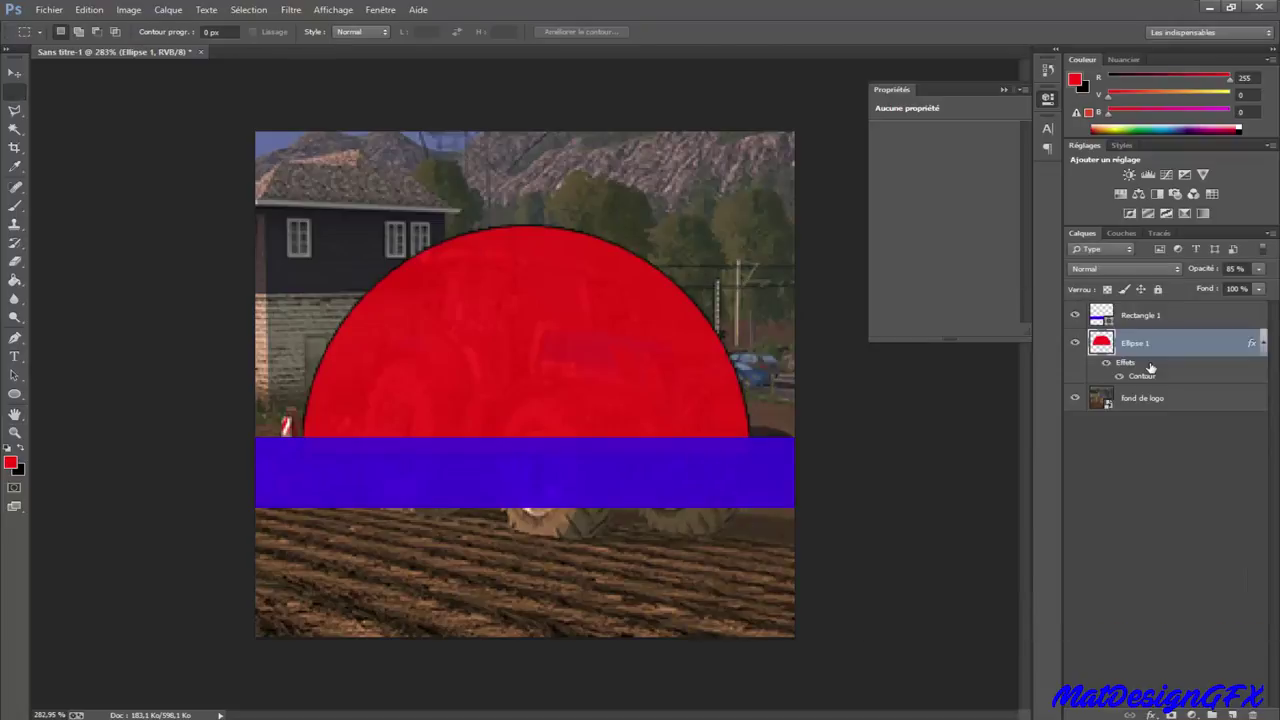
Stretch the half circle slightly taller above the strip and erase the stray red remnant at the canvas's lower edge
{"action": "key", "text": "ctrl+t"}
{"action": "left_click_drag", "start_coordinate": [593, 525], "coordinate": [593, 515]}
{"action": "key", "text": "Return"}
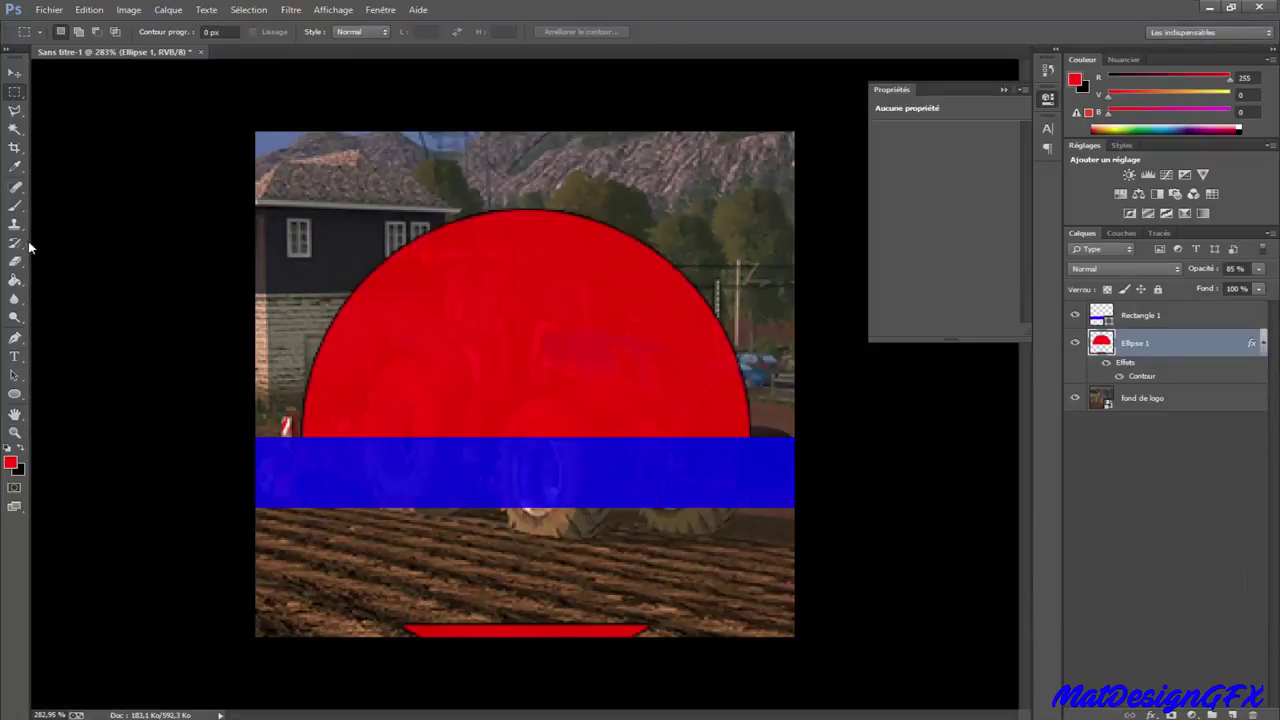
{"action": "left_click", "coordinate": [15, 261]}
{"action": "left_click_drag", "start_coordinate": [380, 610], "coordinate": [829, 631]}
{"action": "left_click", "coordinate": [1150, 520]}
Move the half circle and the blue strip together slightly up and to the right
{"action": "left_click", "coordinate": [14, 356]}
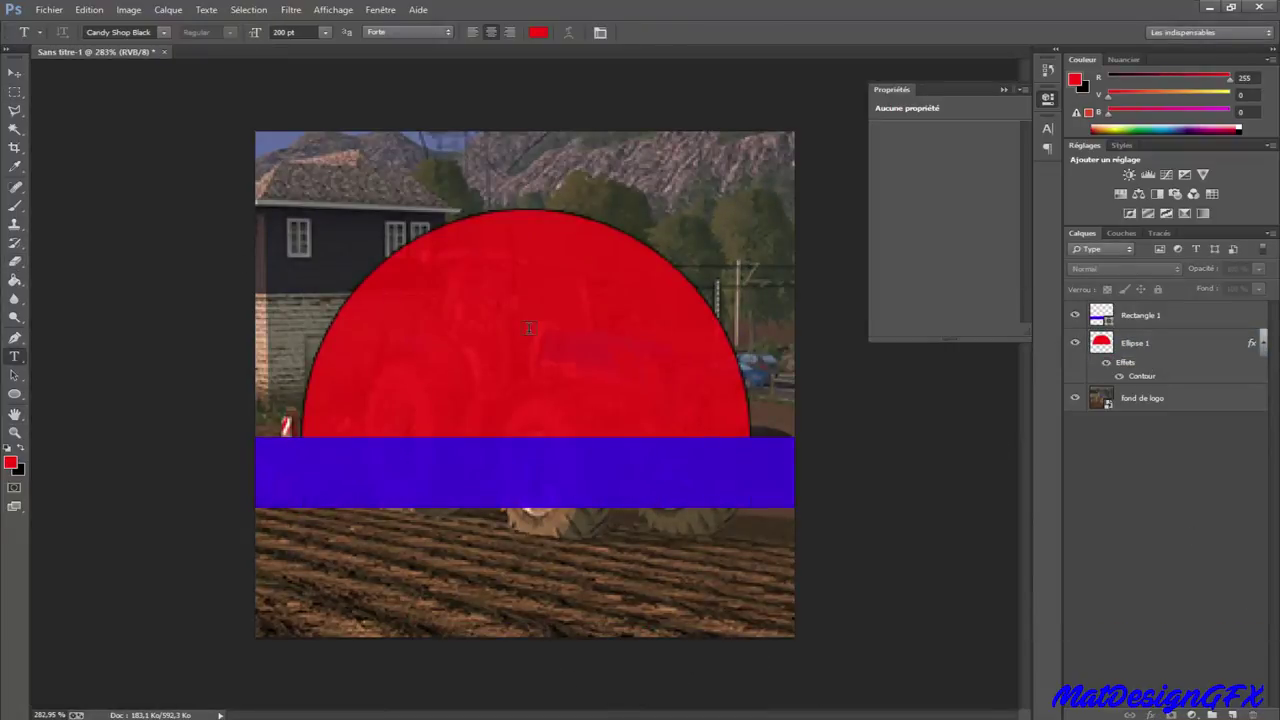
{"action": "left_click", "coordinate": [1131, 346]}
{"action": "left_click", "coordinate": [1140, 315], "text": "shift"}
{"action": "key", "text": "ctrl+t"}
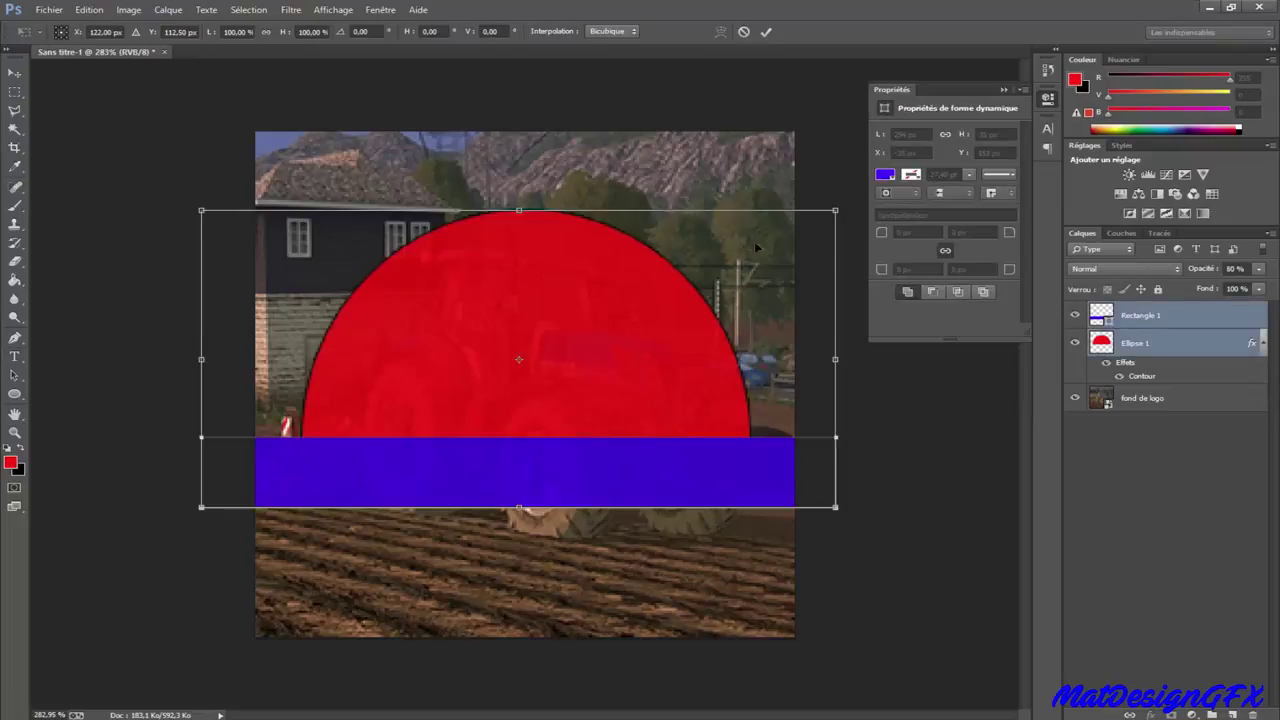
{"action": "key", "text": "Escape"}
{"action": "left_click", "coordinate": [1135, 480]}
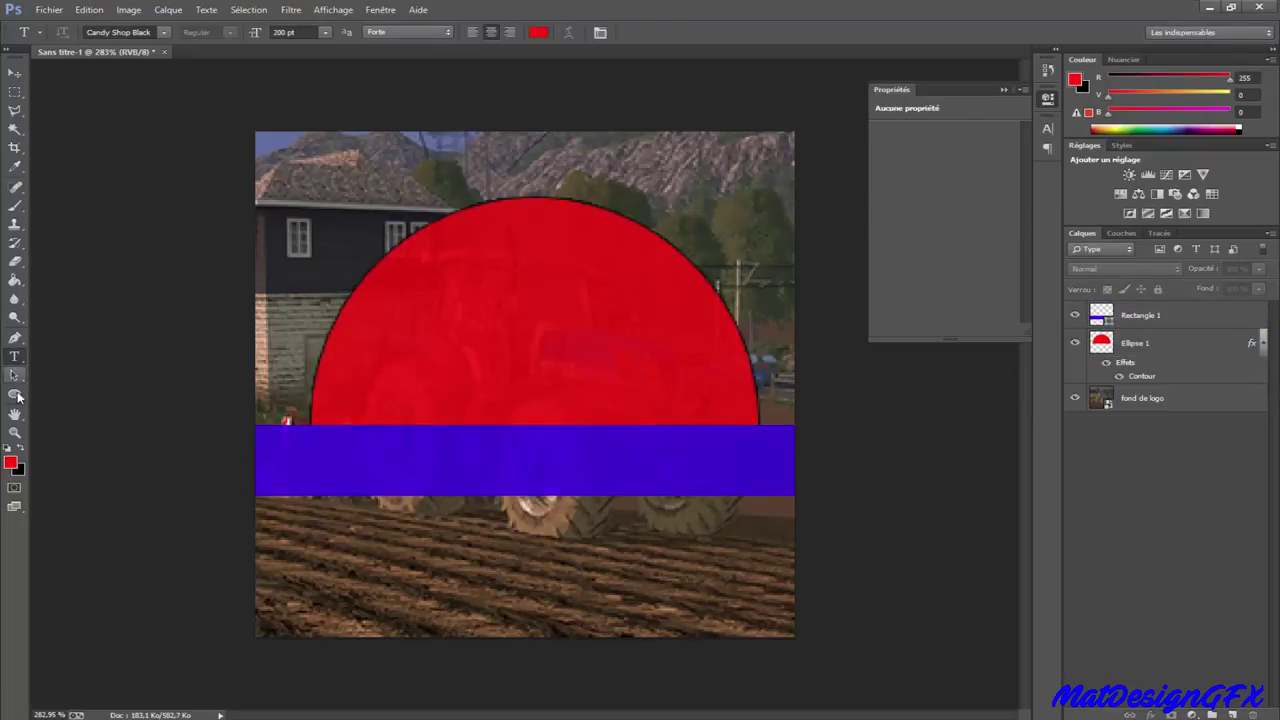
Draw a five-sided polygon, scale it to about 209 × 143 px, centre it under the half circle and place its layer behind the half circle
{"action": "left_click", "coordinate": [14, 394]}
{"action": "left_click", "coordinate": [85, 431]}
{"action": "left_click_drag", "start_coordinate": [360, 390], "coordinate": [543, 601]}
{"action": "key", "text": "ctrl+t"}
{"action": "left_click_drag", "start_coordinate": [647, 106], "coordinate": [540, 314]}
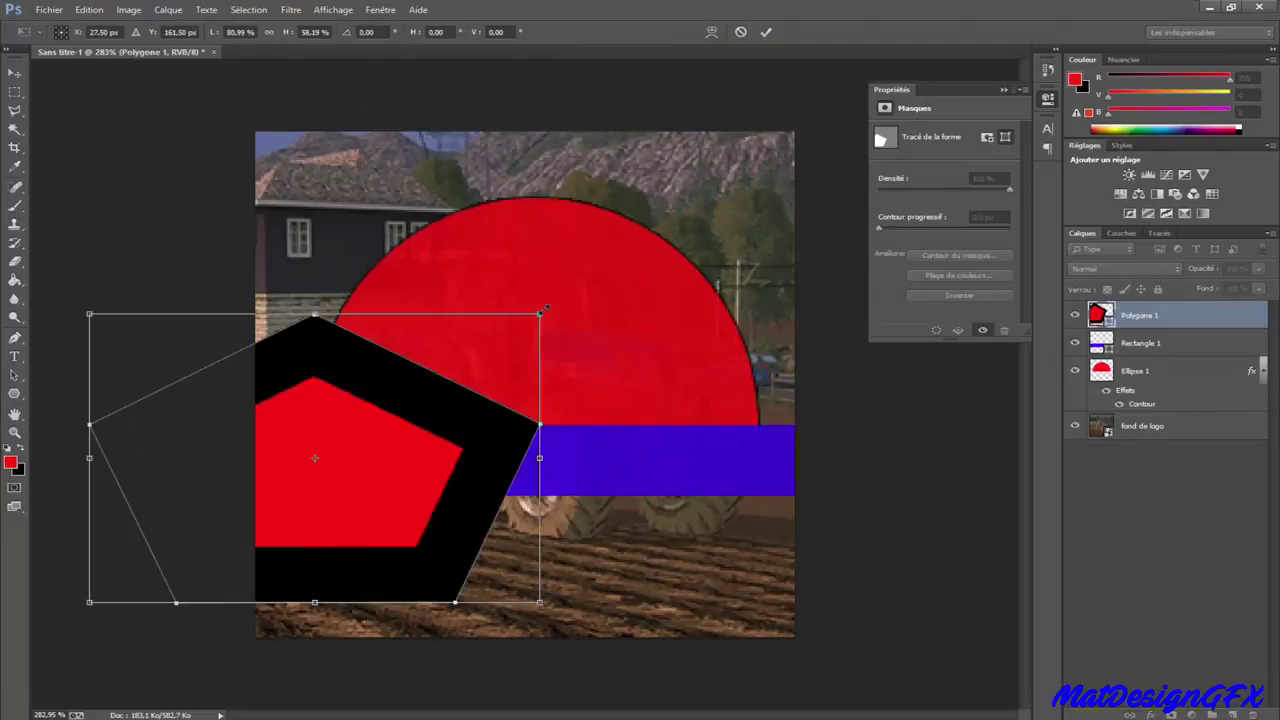
{"action": "left_click_drag", "start_coordinate": [397, 430], "coordinate": [617, 377]}
{"action": "key", "text": "Return"}
{"action": "key", "text": "ctrl+shift+bracketleft"}
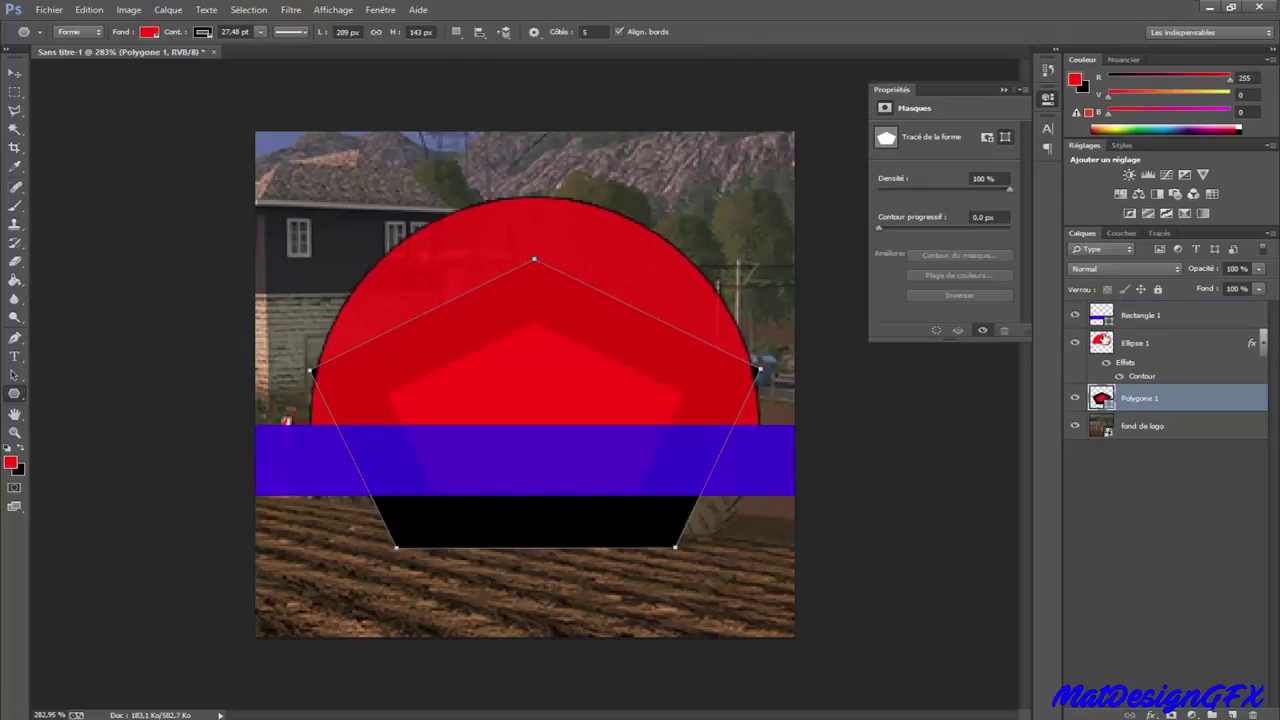
Remove the black outline from the pentagon
{"action": "left_click", "coordinate": [196, 34]}
{"action": "left_click", "coordinate": [113, 59]}
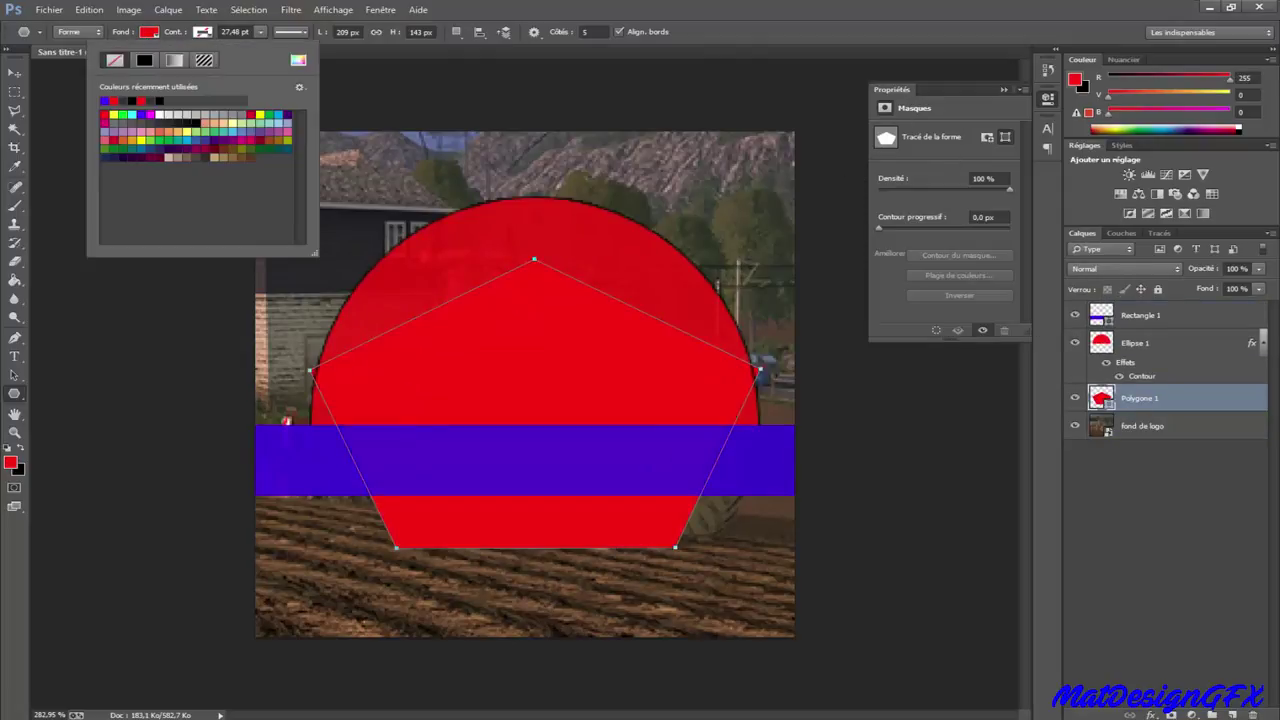
{"action": "left_click", "coordinate": [1168, 478]}
Widen the pentagon to nearly the full canvas width and stretch it slightly taller so it extends below the blue strip
{"action": "left_click", "coordinate": [1162, 404]}
{"action": "key", "text": "ctrl+t"}
{"action": "left_click_drag", "start_coordinate": [671, 522], "coordinate": [589, 502]}
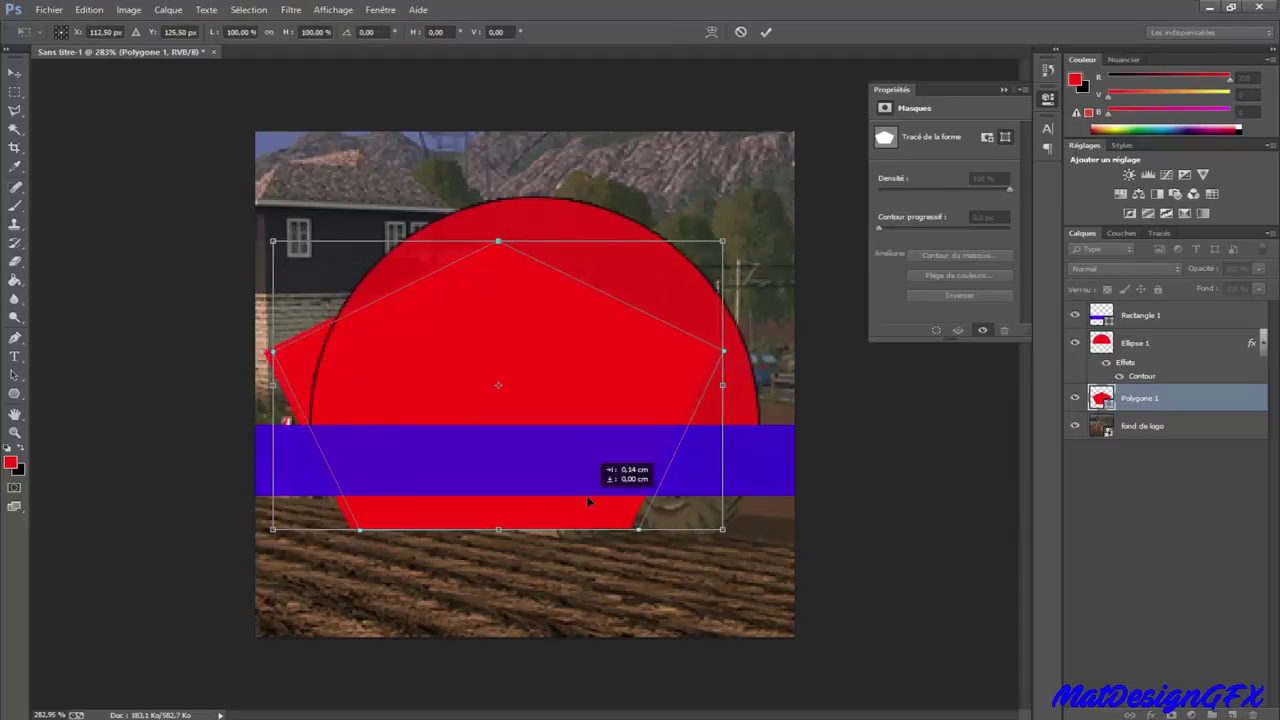
{"action": "left_click_drag", "start_coordinate": [729, 530], "coordinate": [794, 540]}
{"action": "left_click_drag", "start_coordinate": [534, 540], "coordinate": [535, 547]}
{"action": "key", "text": "Return"}
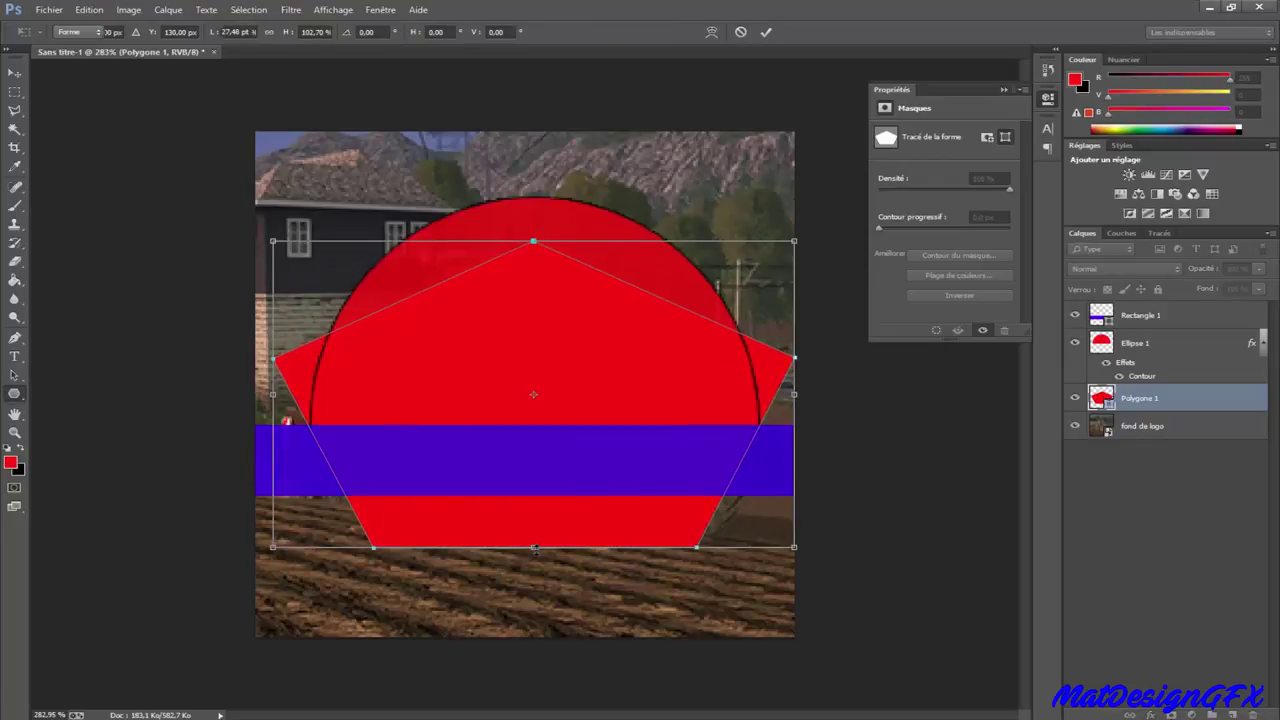
{"action": "left_click", "coordinate": [1163, 517]}
Outline the part of the red pentagon above the blue strip's lower edge with the Polygonal Lasso
{"action": "left_click", "coordinate": [14, 110]}
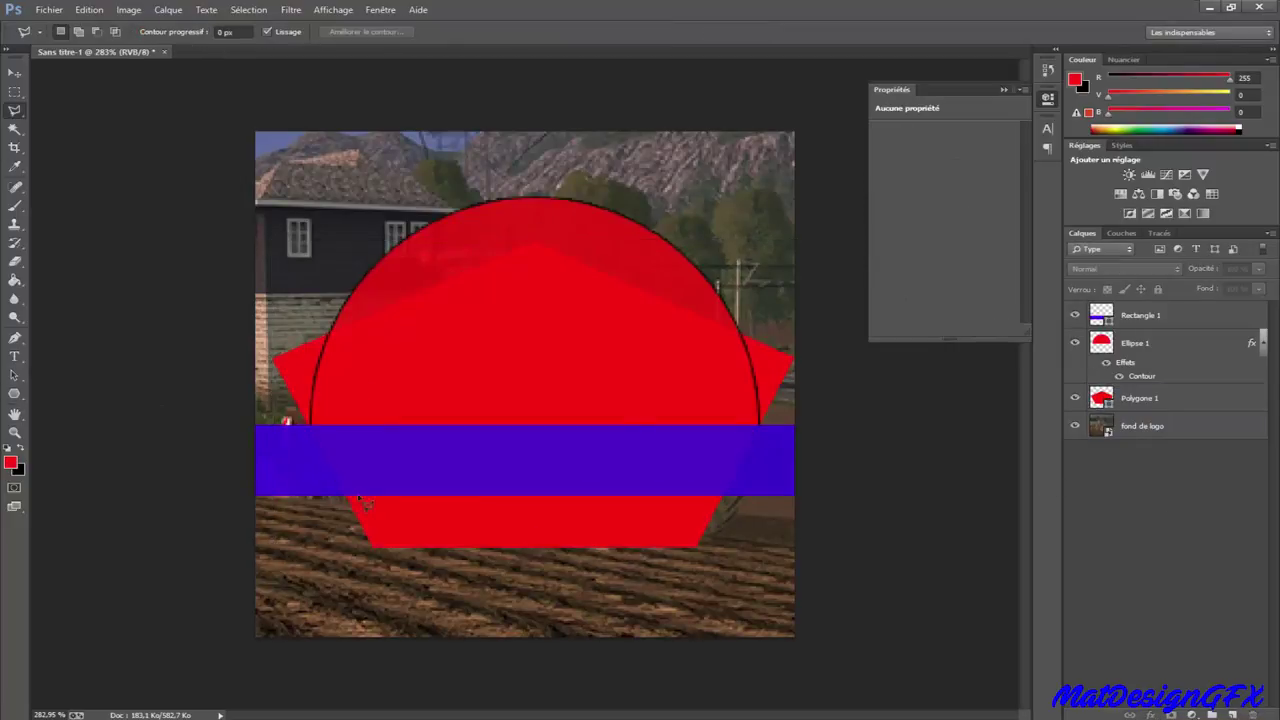
{"action": "left_click", "coordinate": [360, 497]}
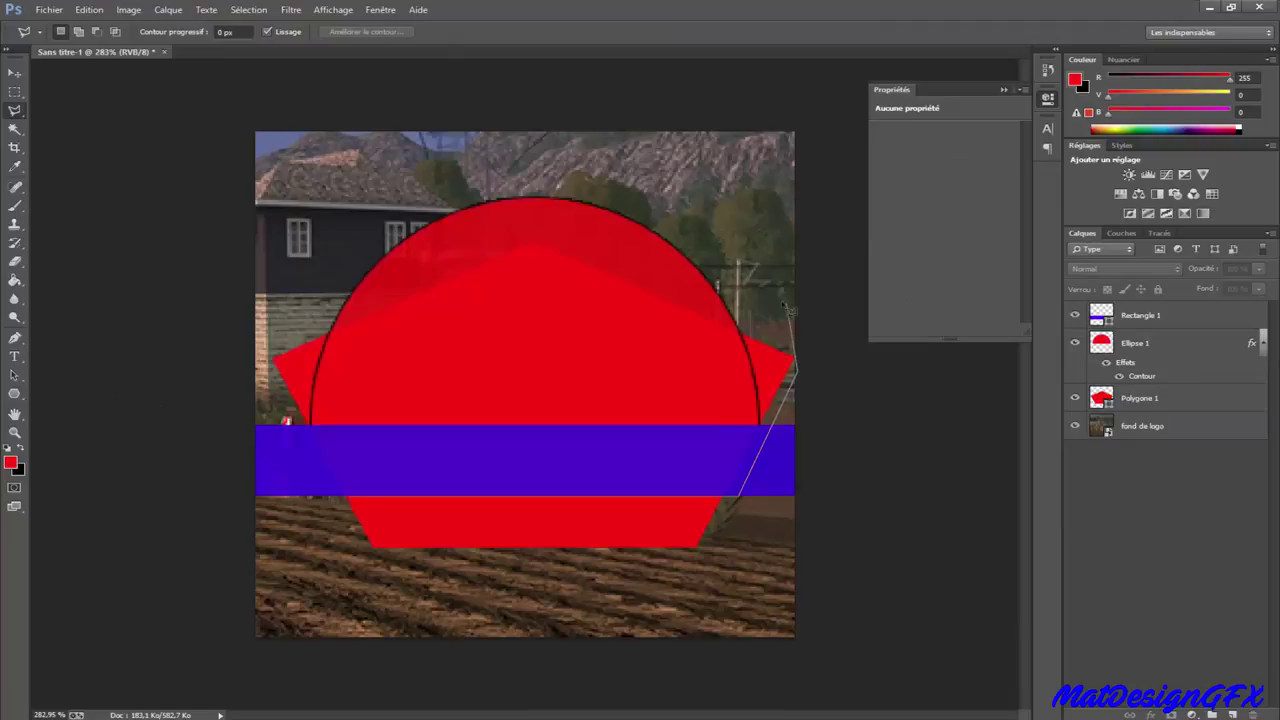
{"action": "left_click", "coordinate": [350, 496]}
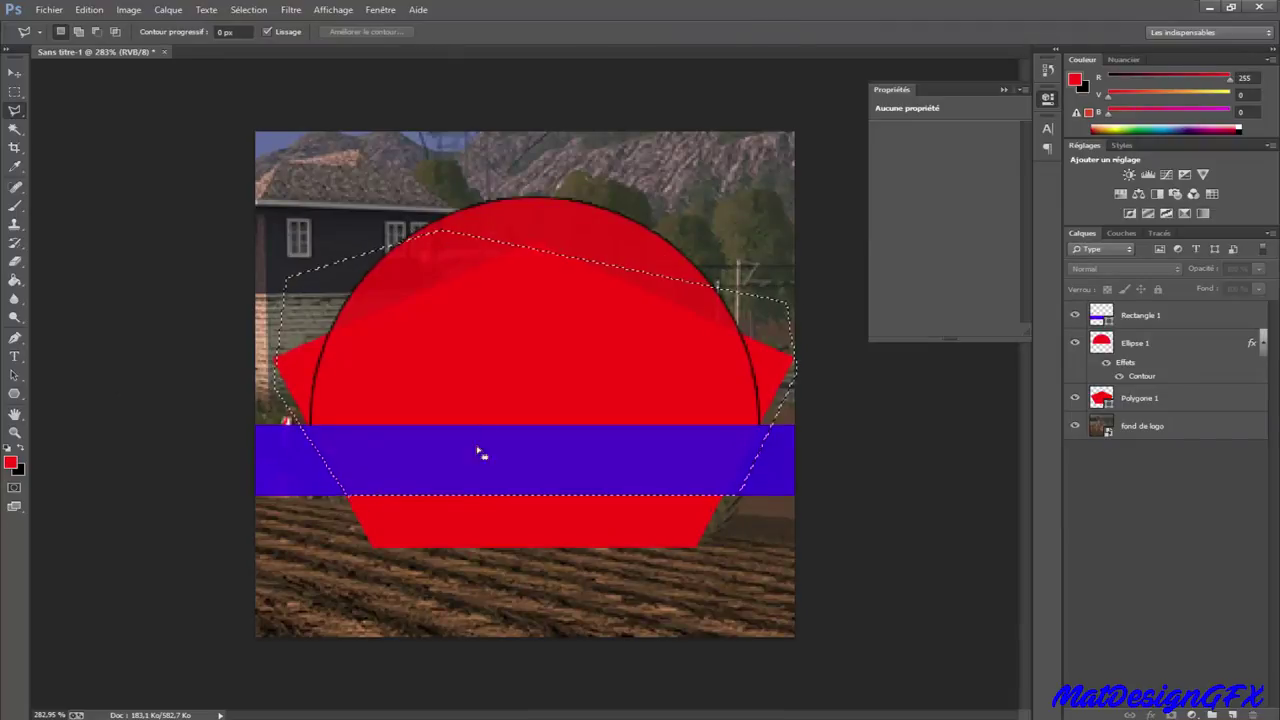
{"action": "left_click", "coordinate": [249, 9]}
{"action": "left_click", "coordinate": [167, 48]}
Rasterize the pentagon layer, erase the selected upper part so only the base below the blue strip remains, and deselect
{"action": "left_click", "coordinate": [14, 261]}
{"action": "left_click", "coordinate": [637, 282]}
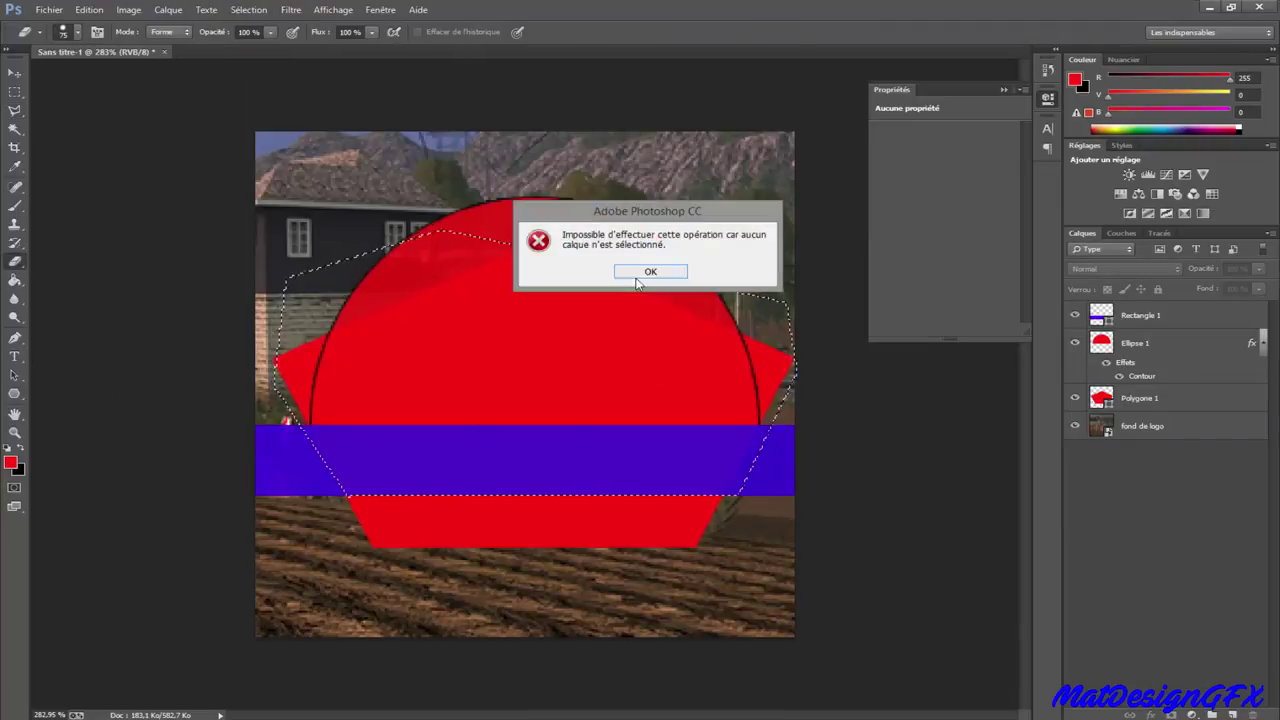
{"action": "left_click", "coordinate": [651, 271]}
{"action": "left_click", "coordinate": [1140, 398]}
{"action": "left_click", "coordinate": [600, 363]}
{"action": "left_click", "coordinate": [612, 273]}
{"action": "mouse_move", "coordinate": [590, 290]}
{"action": "left_mouse_down"}
{"action": "mouse_move", "coordinate": [329, 443]}
{"action": "mouse_move", "coordinate": [444, 381]}
{"action": "left_mouse_up"}
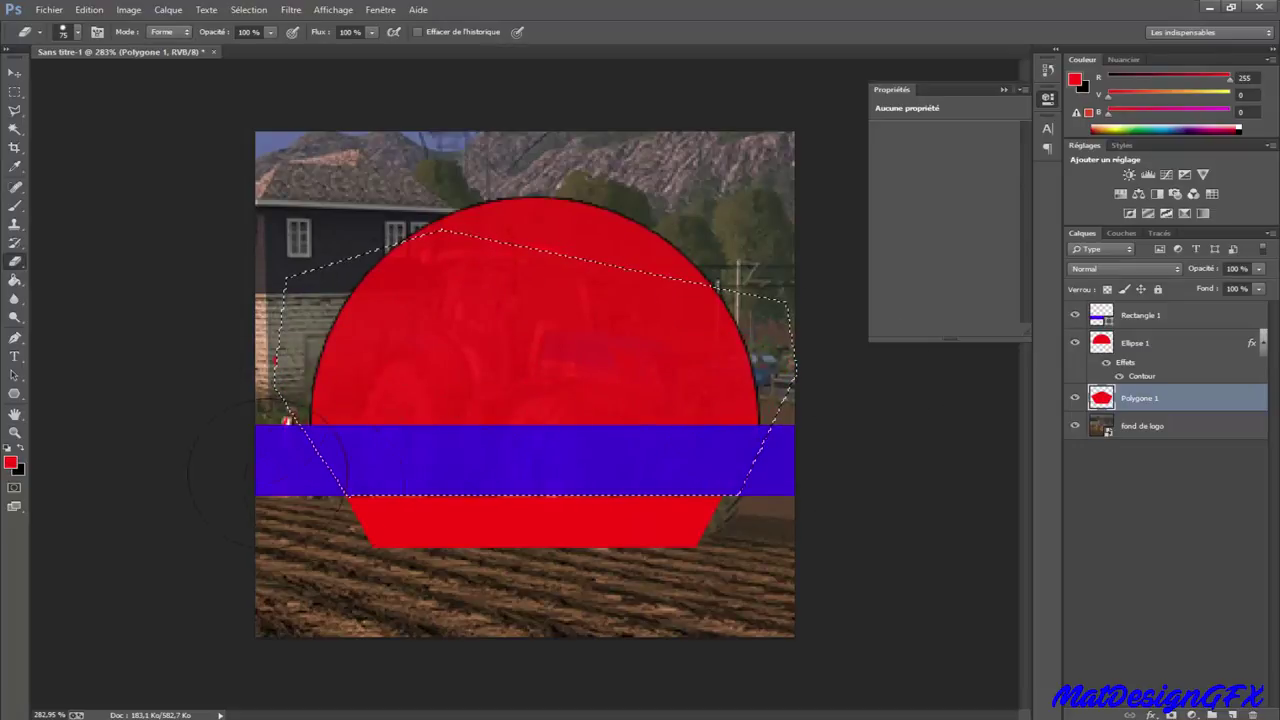
{"action": "key", "text": "ctrl+d"}
{"action": "left_click", "coordinate": [1178, 521]}
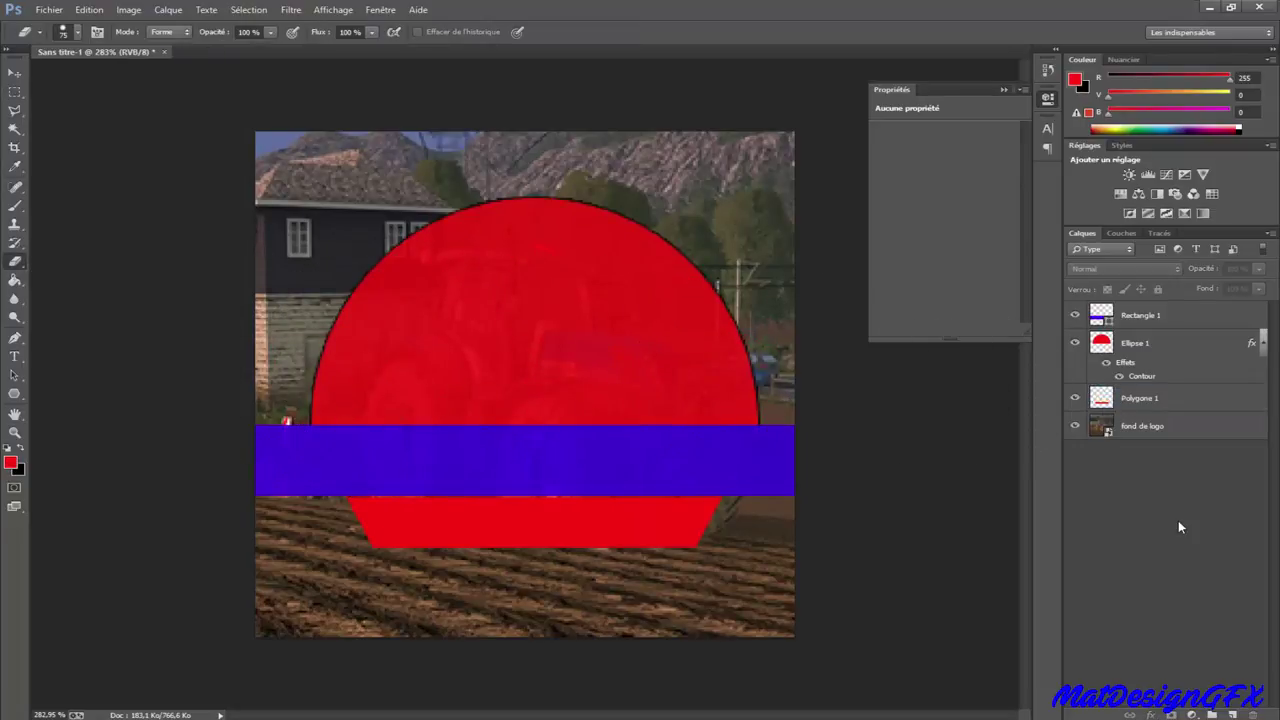
Set the opacity of the trimmed pentagon layer to 85 %
{"action": "left_click", "coordinate": [1145, 398]}
{"action": "right_click", "coordinate": [1154, 405]}
{"action": "left_click", "coordinate": [975, 189]}
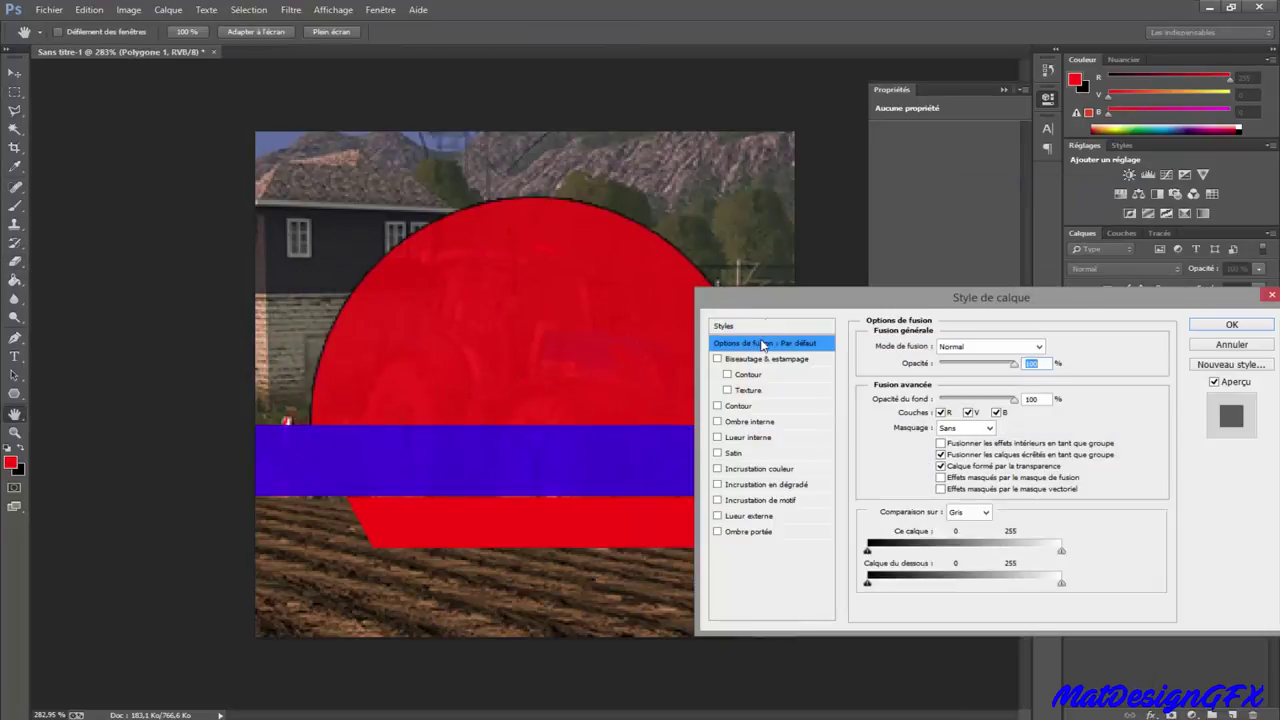
{"action": "type", "text": "85"}
{"action": "left_click", "coordinate": [1242, 328]}
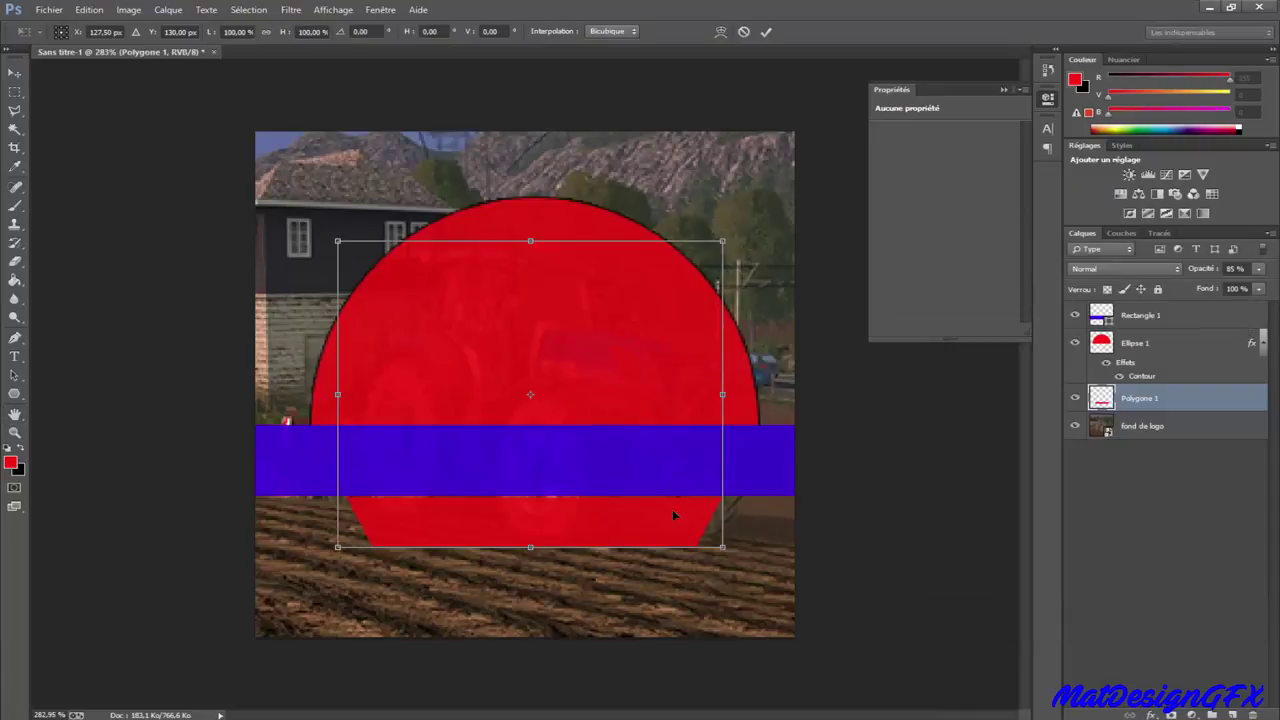
Widen the trimmed pentagon base to about 116 % so that it matches the half circle's width under the blue strip
{"action": "key", "text": "ctrl+t"}
{"action": "left_click_drag", "start_coordinate": [335, 386], "coordinate": [302, 385]}
{"action": "left_click_drag", "start_coordinate": [720, 387], "coordinate": [758, 387]}
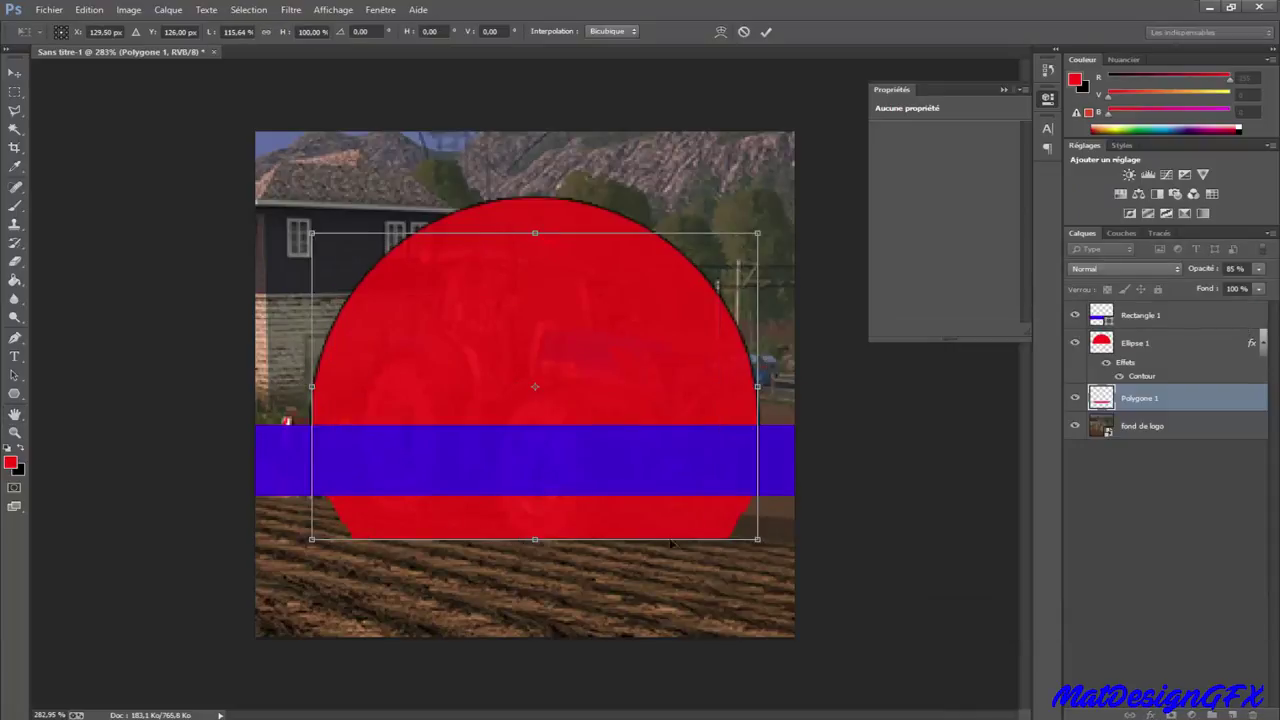
{"action": "left_click_drag", "start_coordinate": [535, 540], "coordinate": [535, 546]}
{"action": "key", "text": "Return"}
{"action": "left_click", "coordinate": [1105, 478]}
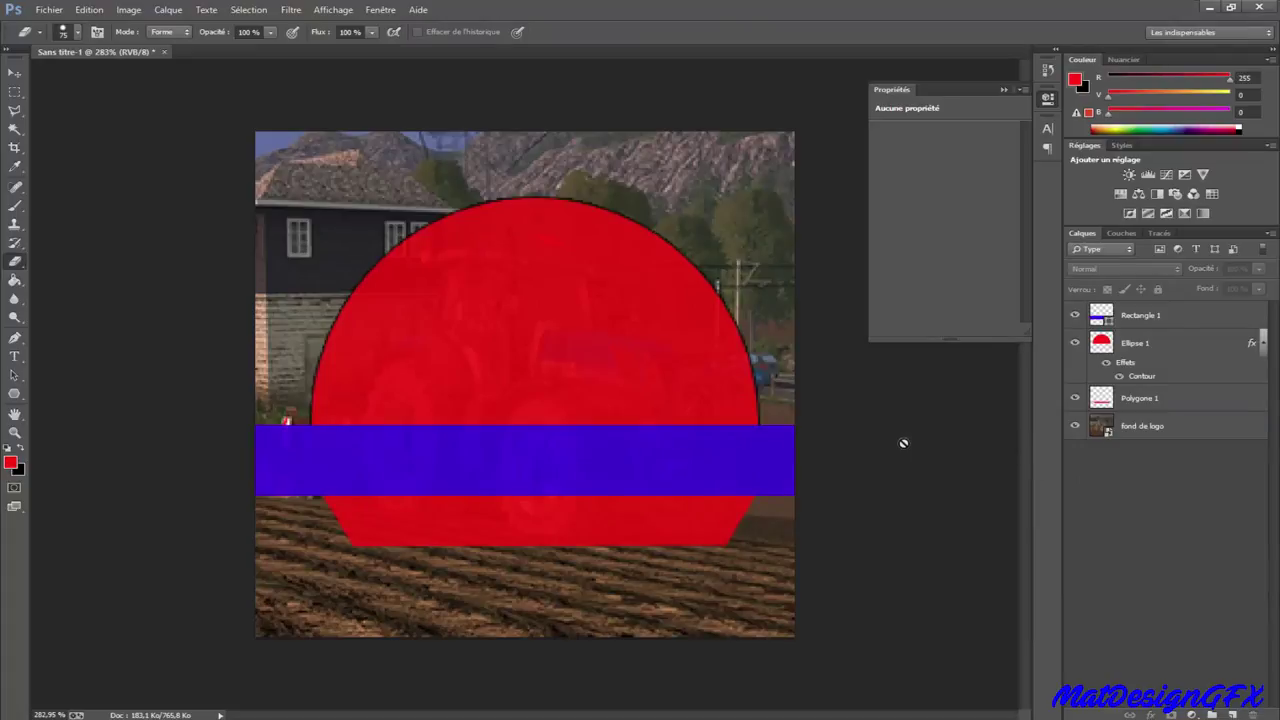
Place the wooden plank image "fond 2" and resize it into a strip that covers the pentagon base below the blue strip
{"action": "left_click", "coordinate": [49, 10]}
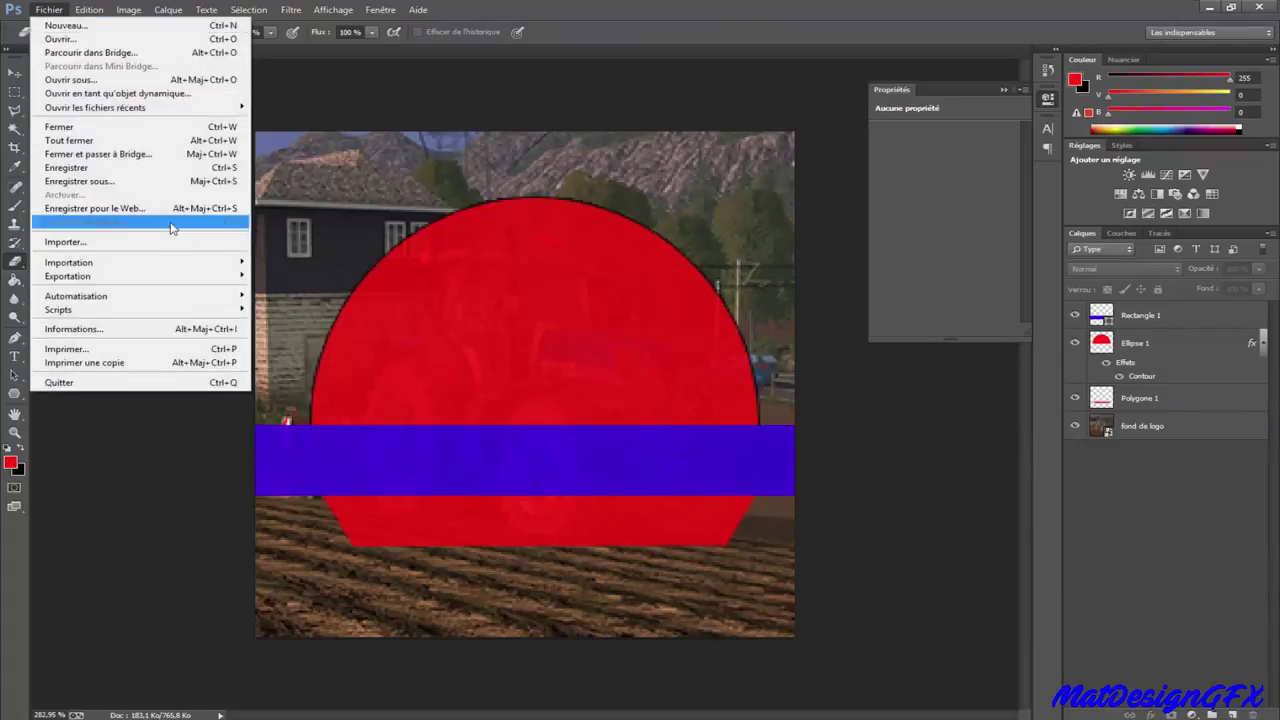
{"action": "left_click", "coordinate": [66, 243]}
{"action": "double_click", "coordinate": [374, 128]}
{"action": "left_click_drag", "start_coordinate": [766, 156], "coordinate": [745, 531]}
{"action": "left_click_drag", "start_coordinate": [716, 548], "coordinate": [727, 508]}
{"action": "key", "text": "Return"}
Select the area outside the trimmed pentagon base on the Polygone 1 layer with the Magic Wand
{"action": "left_click", "coordinate": [1147, 427]}
{"action": "left_click", "coordinate": [15, 128]}
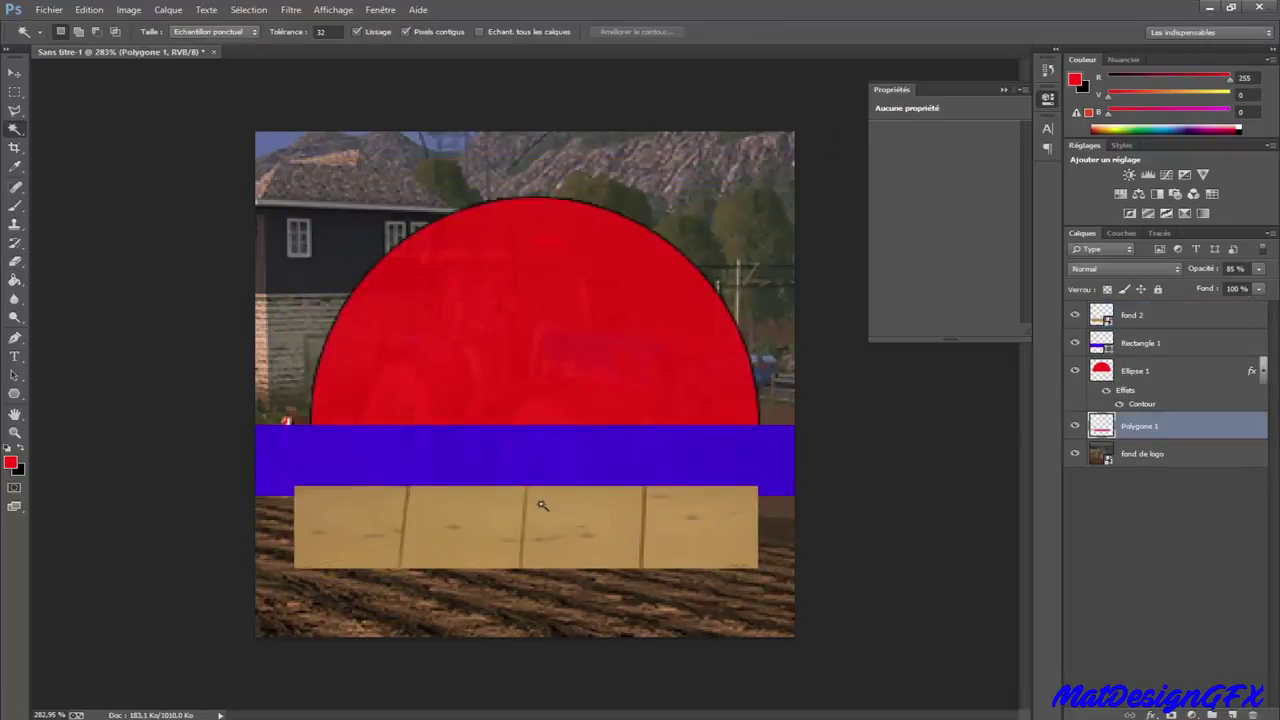
{"action": "left_click", "coordinate": [539, 553]}
Rasterize the fond 2 plank layer, erase the planks outside the pentagon base outline, and deselect
{"action": "left_click", "coordinate": [1132, 315]}
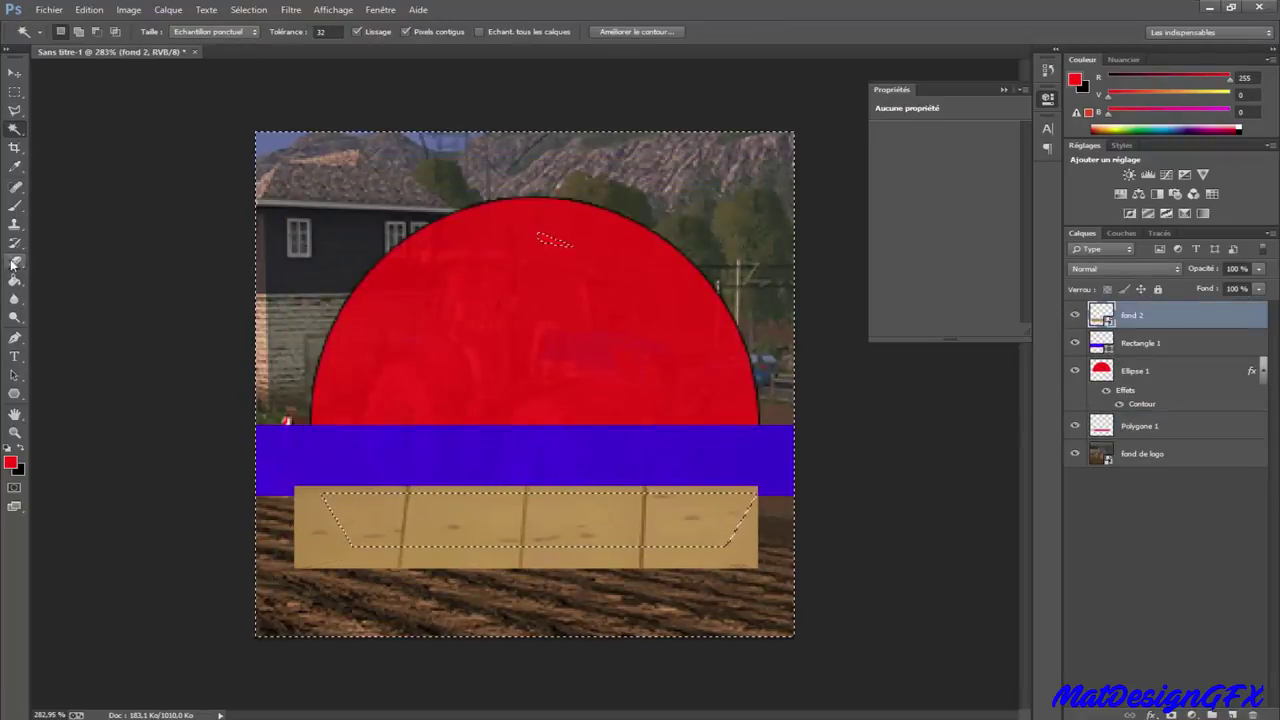
{"action": "left_click", "coordinate": [15, 261]}
{"action": "left_click", "coordinate": [335, 510]}
{"action": "left_click", "coordinate": [617, 278]}
{"action": "left_click_drag", "start_coordinate": [335, 520], "coordinate": [765, 510]}
{"action": "left_click", "coordinate": [1122, 522]}
{"action": "key", "text": "m"}
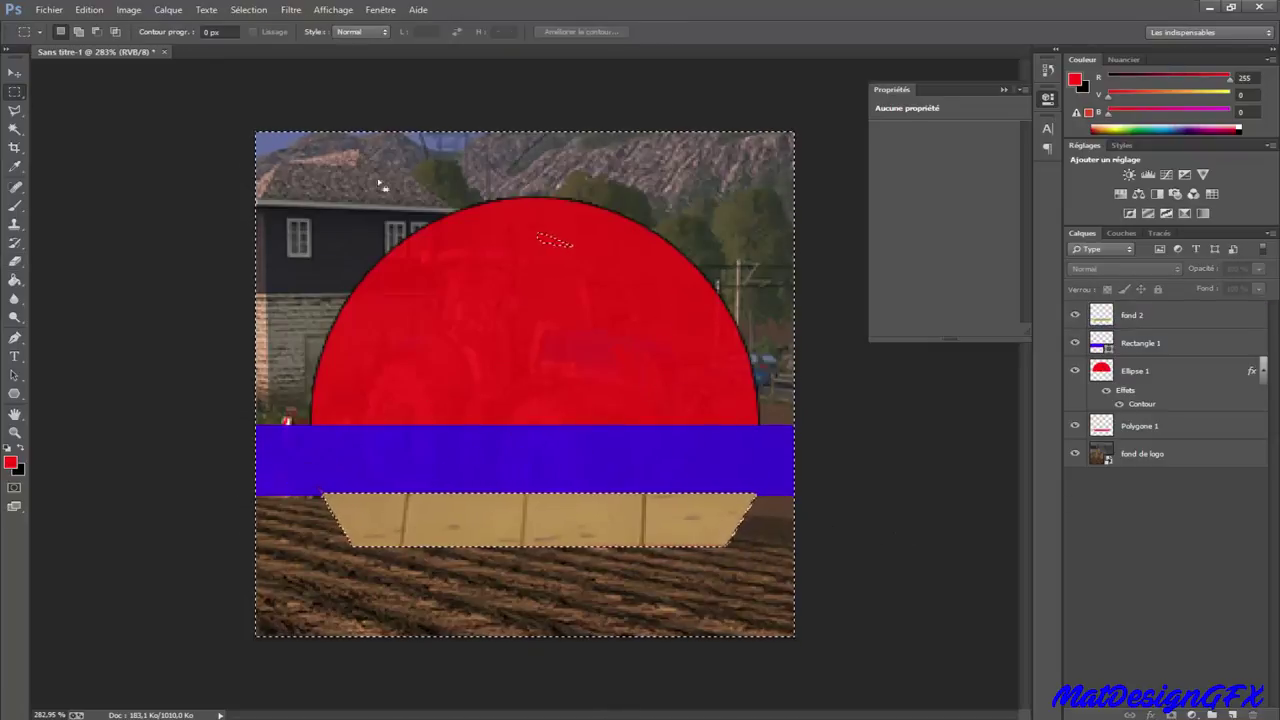
{"action": "key", "text": "ctrl+d"}
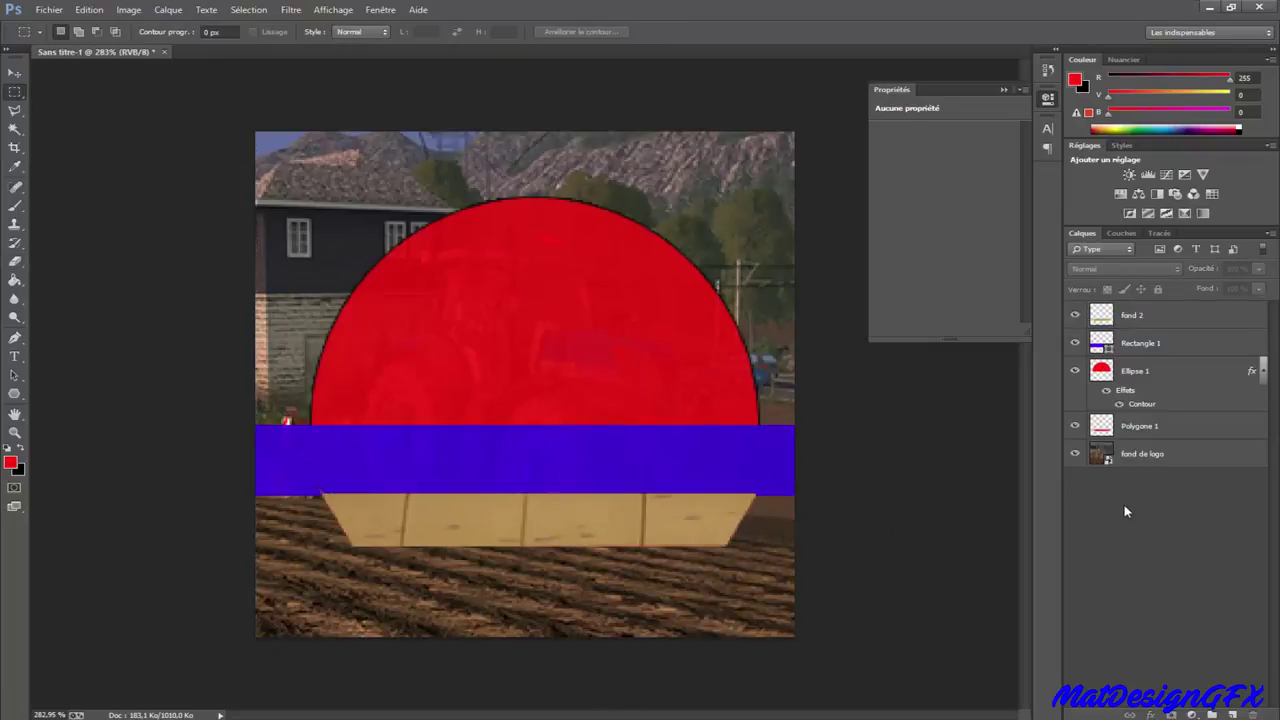
Delete the Polygone 1 layer and move the fond 2 plank layer behind the half circle
{"action": "left_click", "coordinate": [1147, 427]}
{"action": "right_click", "coordinate": [1166, 427]}
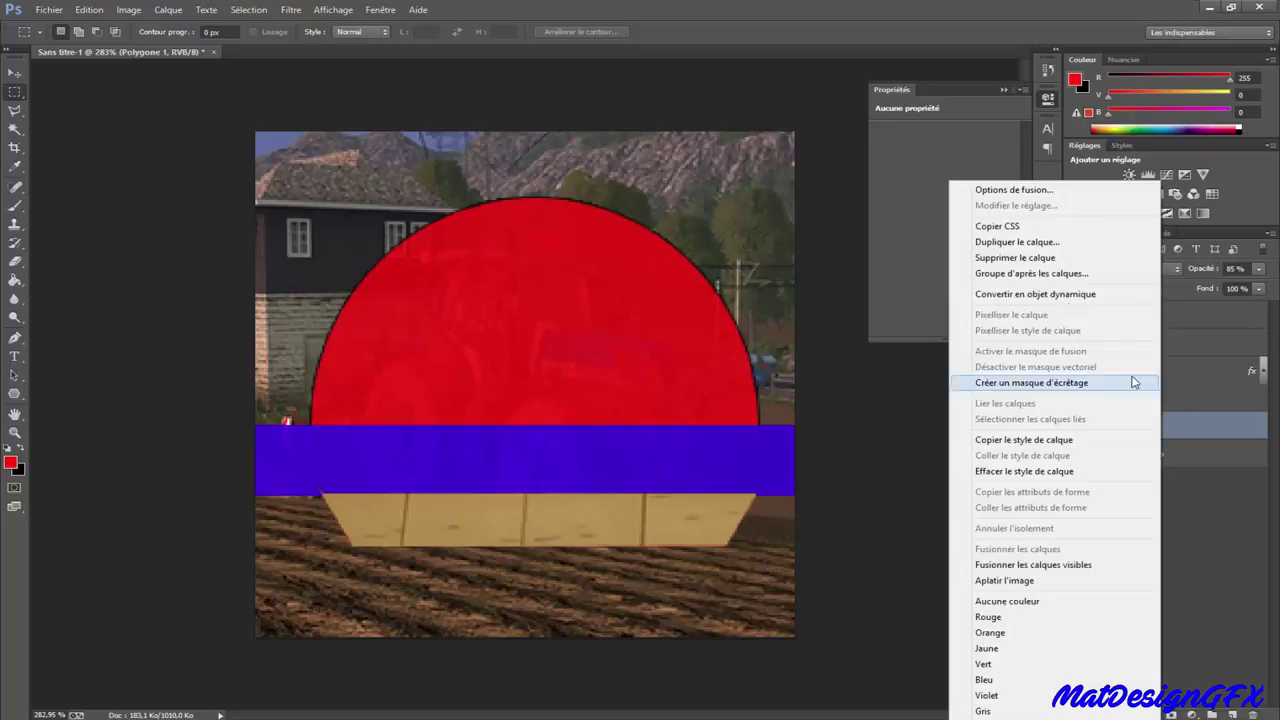
{"action": "left_click", "coordinate": [1080, 257]}
{"action": "key", "text": "Return"}
{"action": "left_click_drag", "start_coordinate": [1157, 317], "coordinate": [1164, 408]}
Scale the plank shape to about 72 % width and 80 % height, centred under the blue strip
{"action": "key", "text": "ctrl+t"}
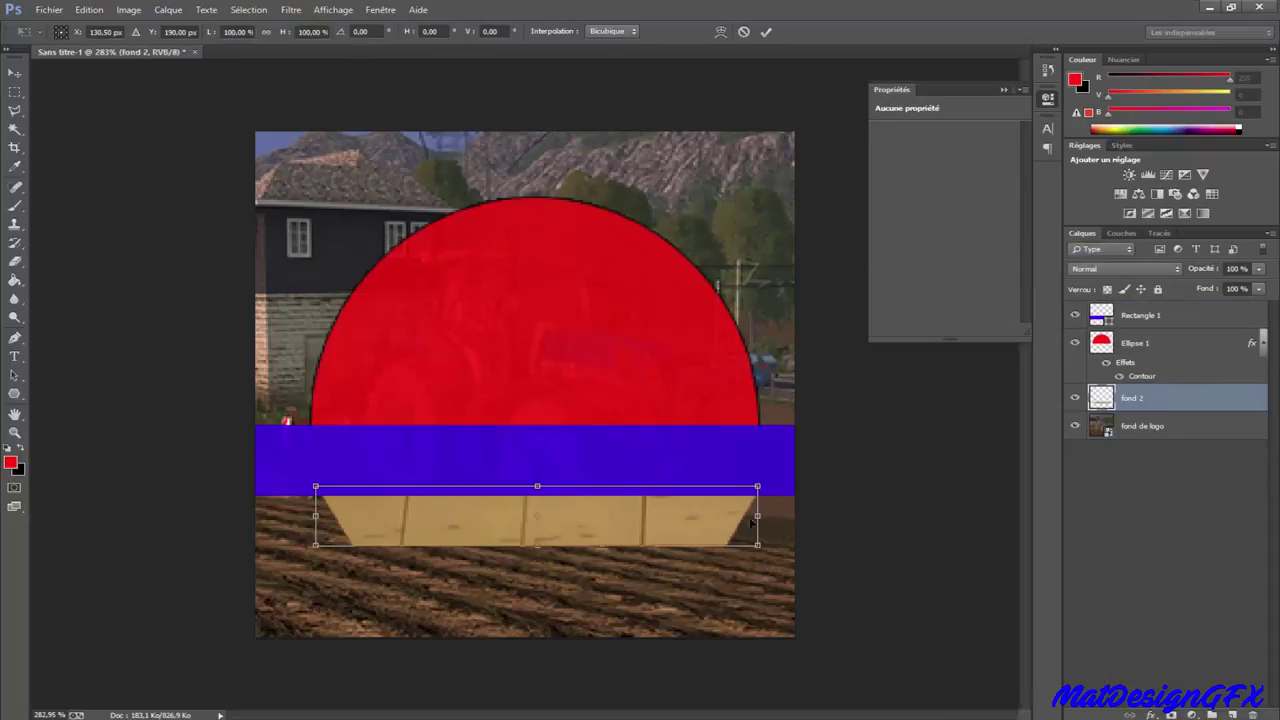
{"action": "left_click_drag", "start_coordinate": [757, 515], "coordinate": [662, 527]}
{"action": "left_click_drag", "start_coordinate": [535, 545], "coordinate": [539, 533]}
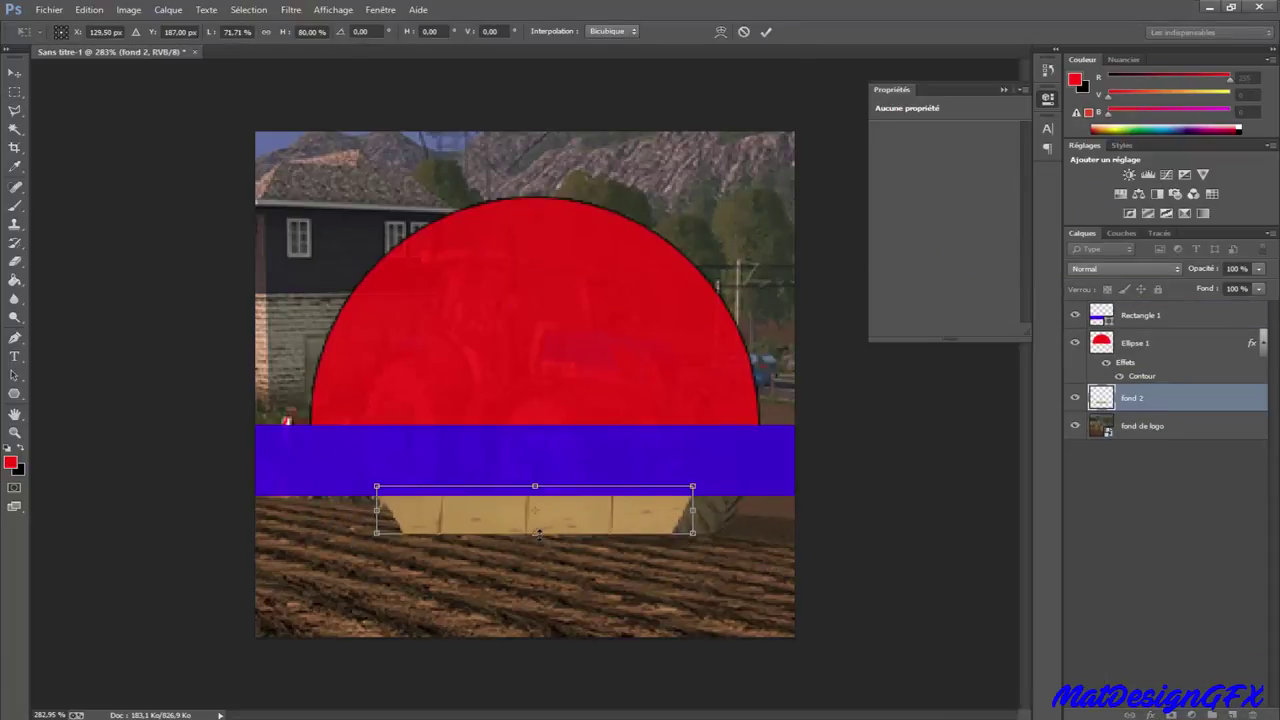
{"action": "key", "text": "Return"}
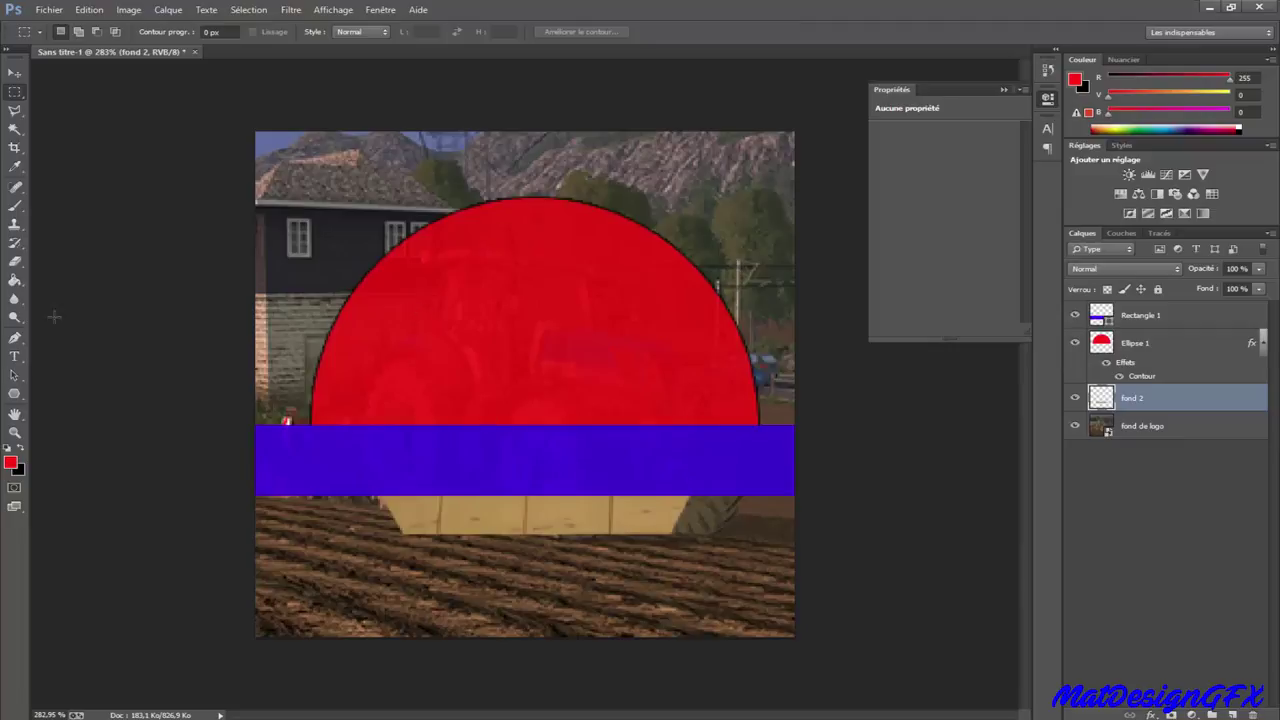
Add the text FAB FARMER in Candy Shop Black on the blue strip
{"action": "key", "text": "t"}
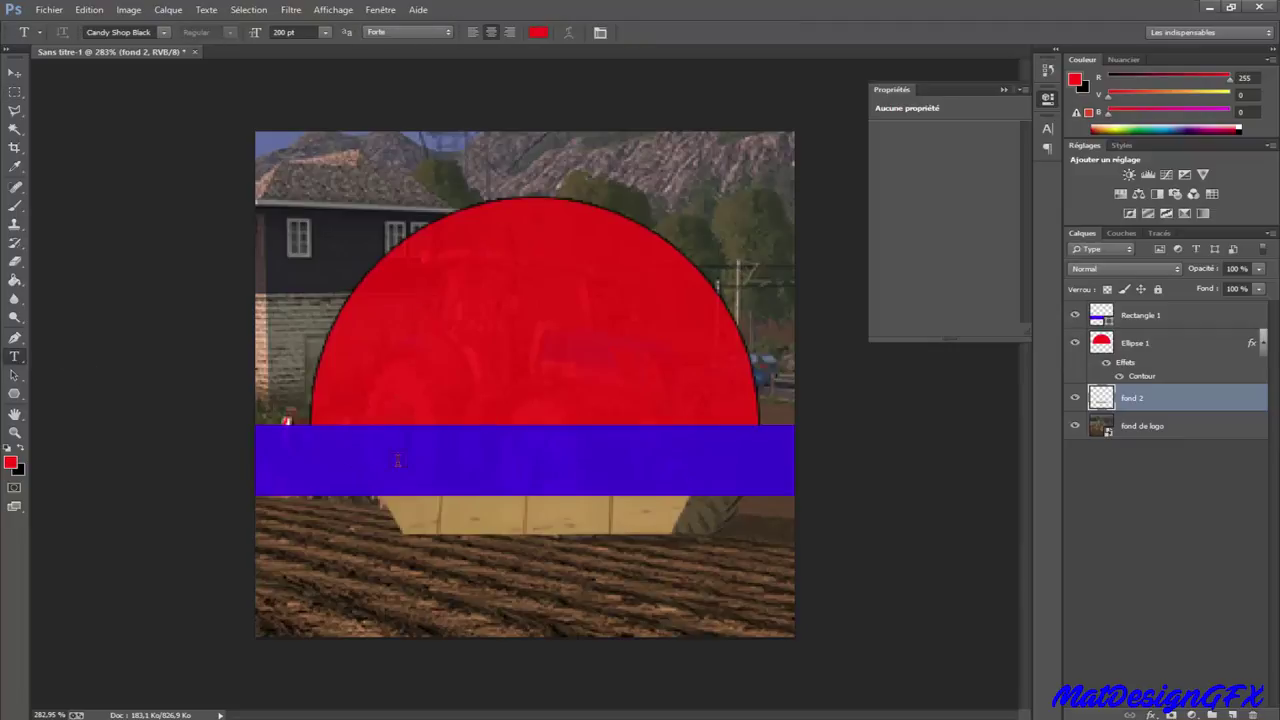
{"action": "left_click", "coordinate": [448, 456]}
{"action": "type", "text": "FAB FARMER"}
Enlarge the FAB FARMER text to nearly the blue strip's full height and centre it on the strip
{"action": "left_click", "coordinate": [1150, 314]}
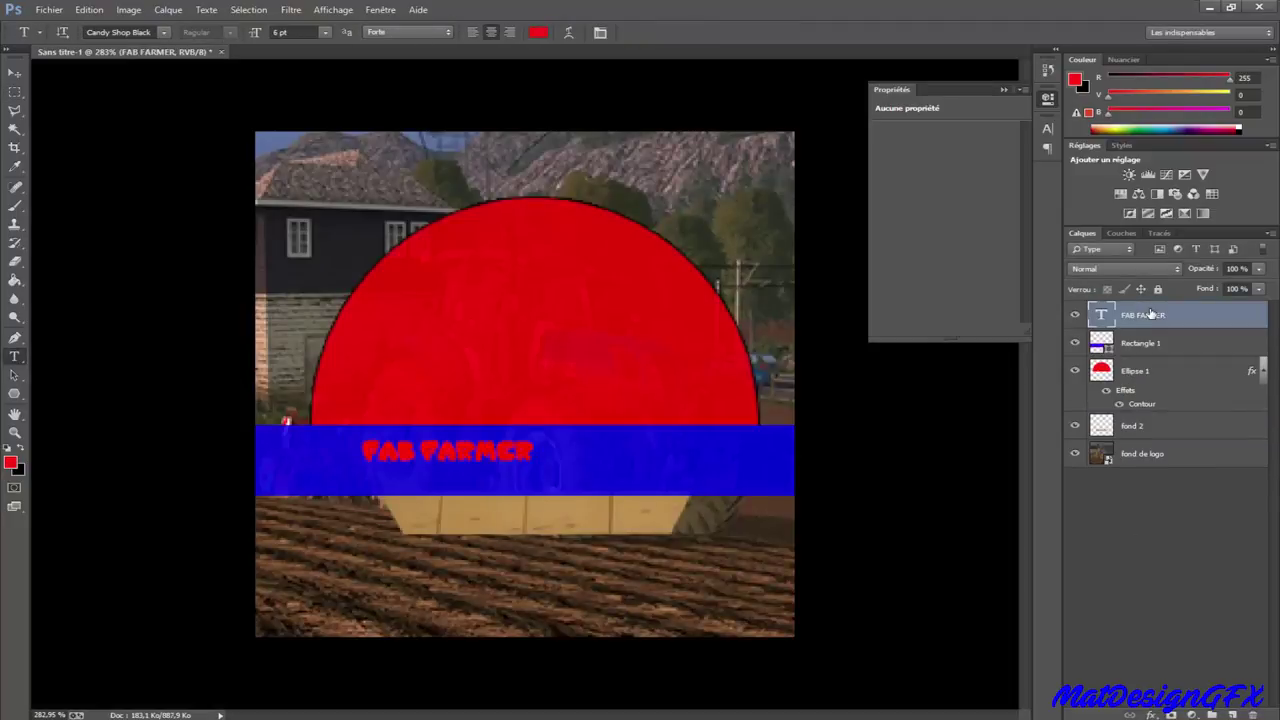
{"action": "key", "text": "ctrl+t"}
{"action": "left_click_drag", "start_coordinate": [535, 466], "coordinate": [738, 495]}
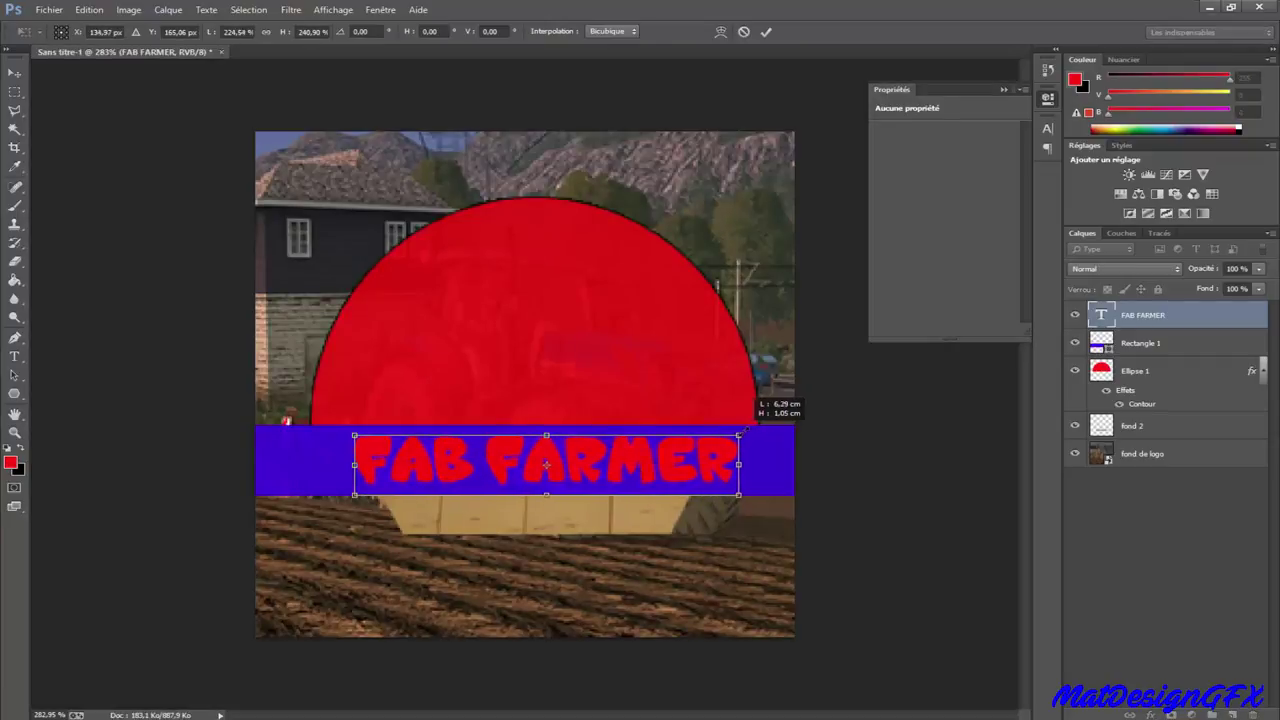
{"action": "left_click_drag", "start_coordinate": [743, 431], "coordinate": [763, 430]}
{"action": "left_click_drag", "start_coordinate": [729, 457], "coordinate": [705, 456]}
{"action": "key", "text": "Return"}
Keep the FAB FARMER text red (ff0000) and change its font to BubbleGum
{"action": "left_click", "coordinate": [541, 36]}
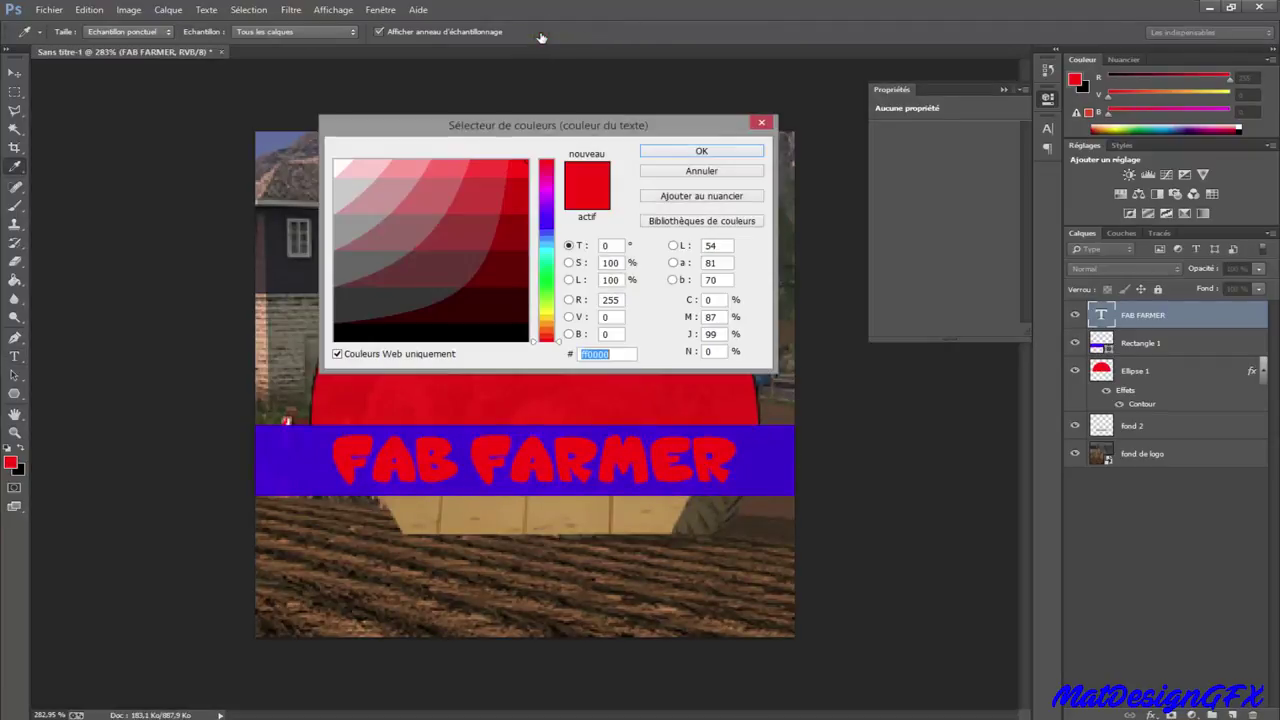
{"action": "left_click", "coordinate": [701, 150]}
{"action": "left_click", "coordinate": [163, 32]}
{"action": "scroll", "coordinate": [200, 200], "scroll_direction": "up", "scroll_amount": 5}
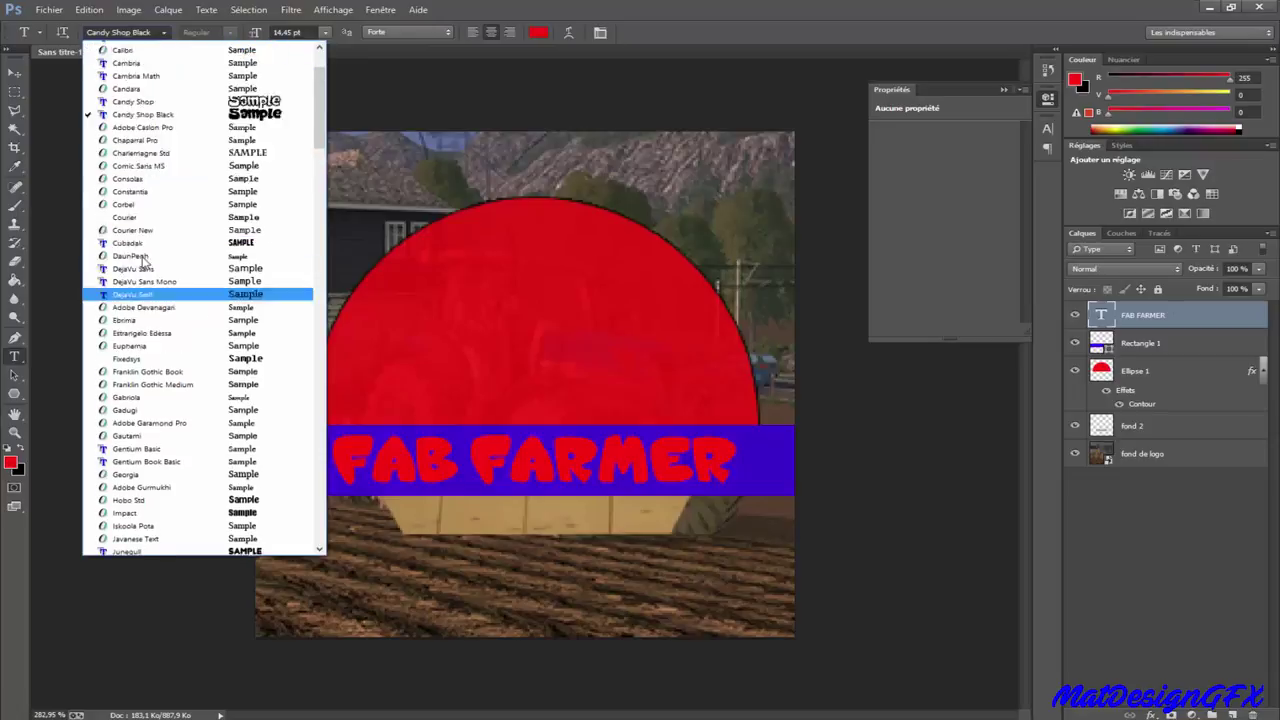
{"action": "left_click", "coordinate": [218, 140]}
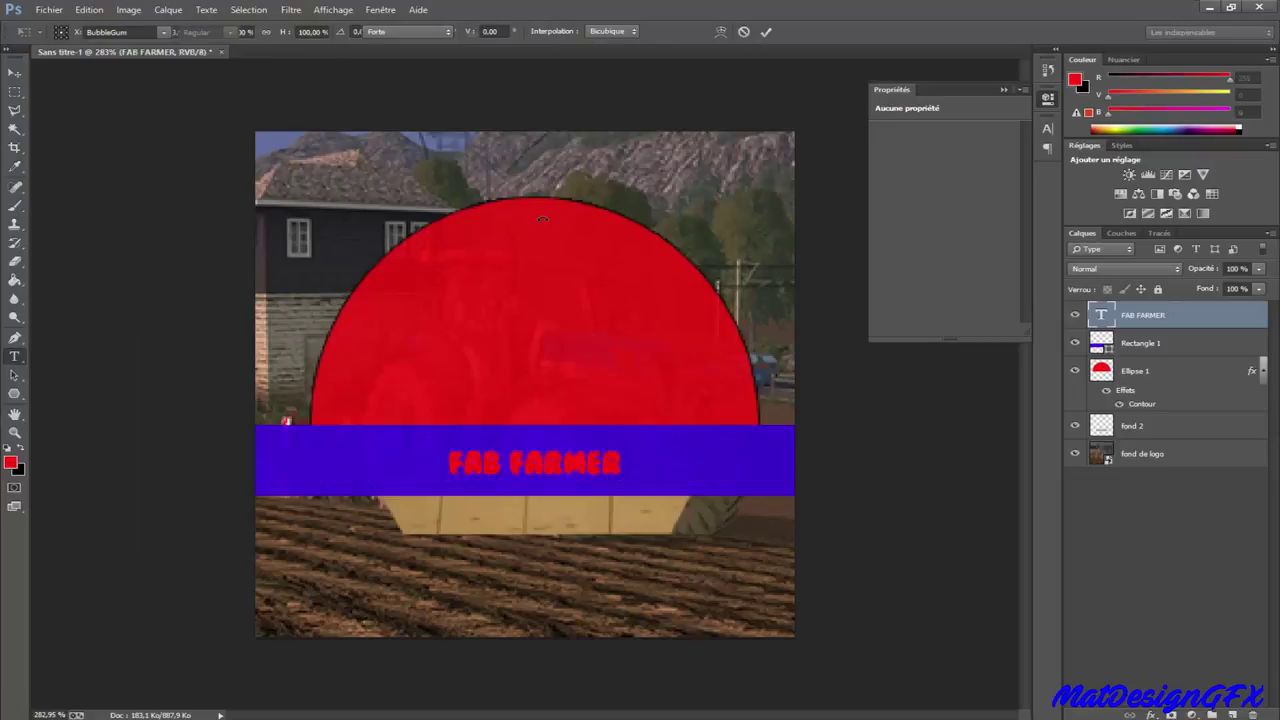
Set the FAB FARMER text size to 30 pt and move the text down to the middle of the blue strip
{"action": "left_click", "coordinate": [328, 32]}
{"action": "left_click", "coordinate": [332, 238]}
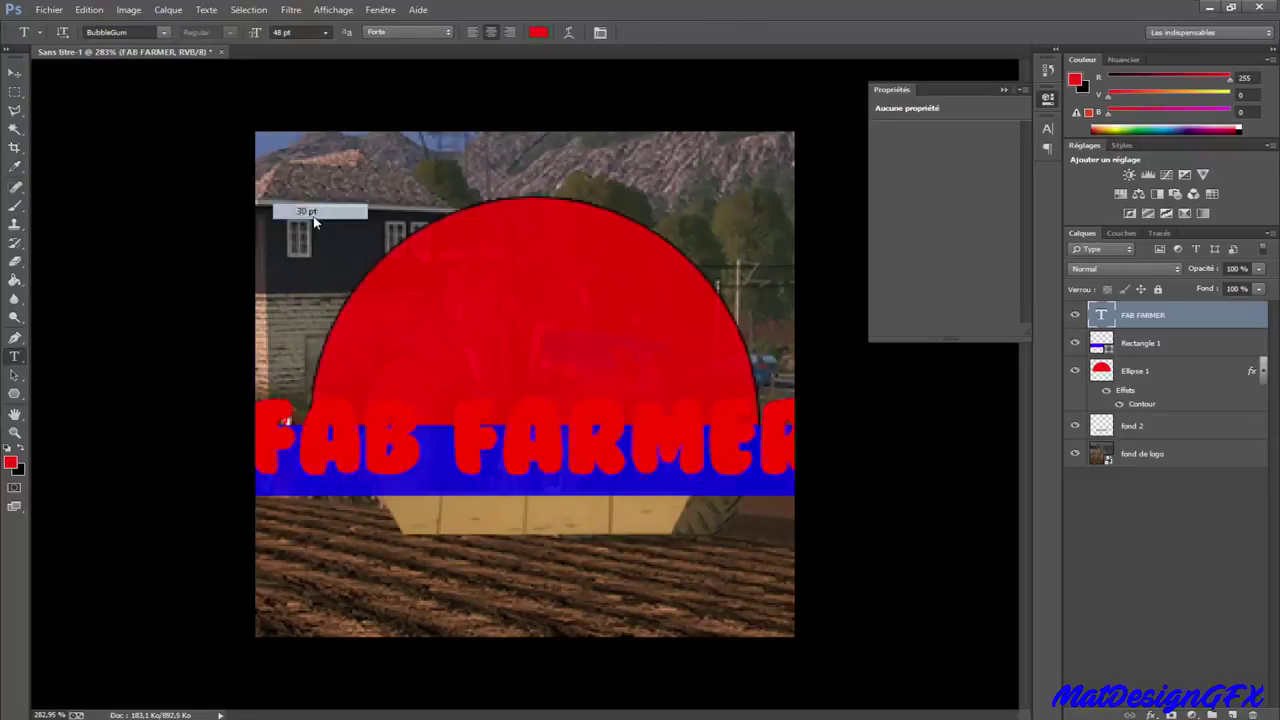
{"action": "left_click", "coordinate": [313, 216]}
{"action": "key", "text": "ctrl+t"}
{"action": "left_click_drag", "start_coordinate": [590, 440], "coordinate": [590, 452]}
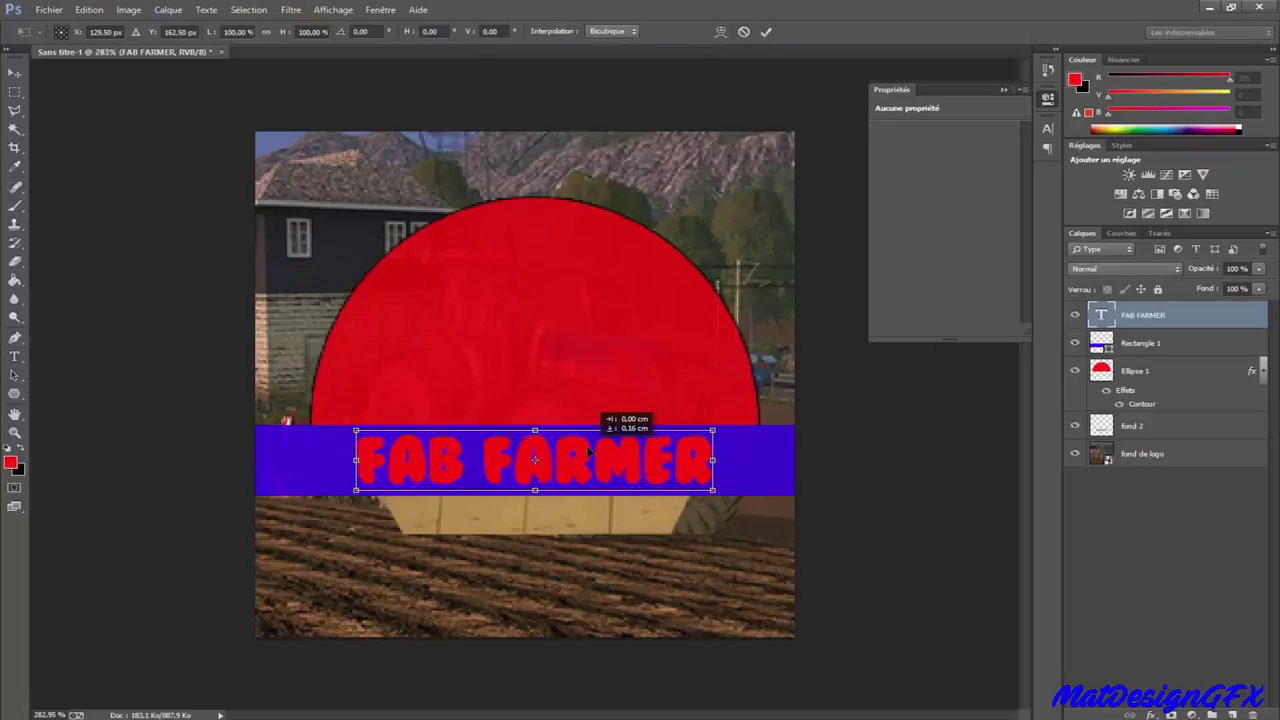
{"action": "key", "text": "Return"}
Give the FAB FARMER text a 2 px black outside stroke
{"action": "right_click", "coordinate": [1175, 333]}
{"action": "left_click", "coordinate": [975, 132]}
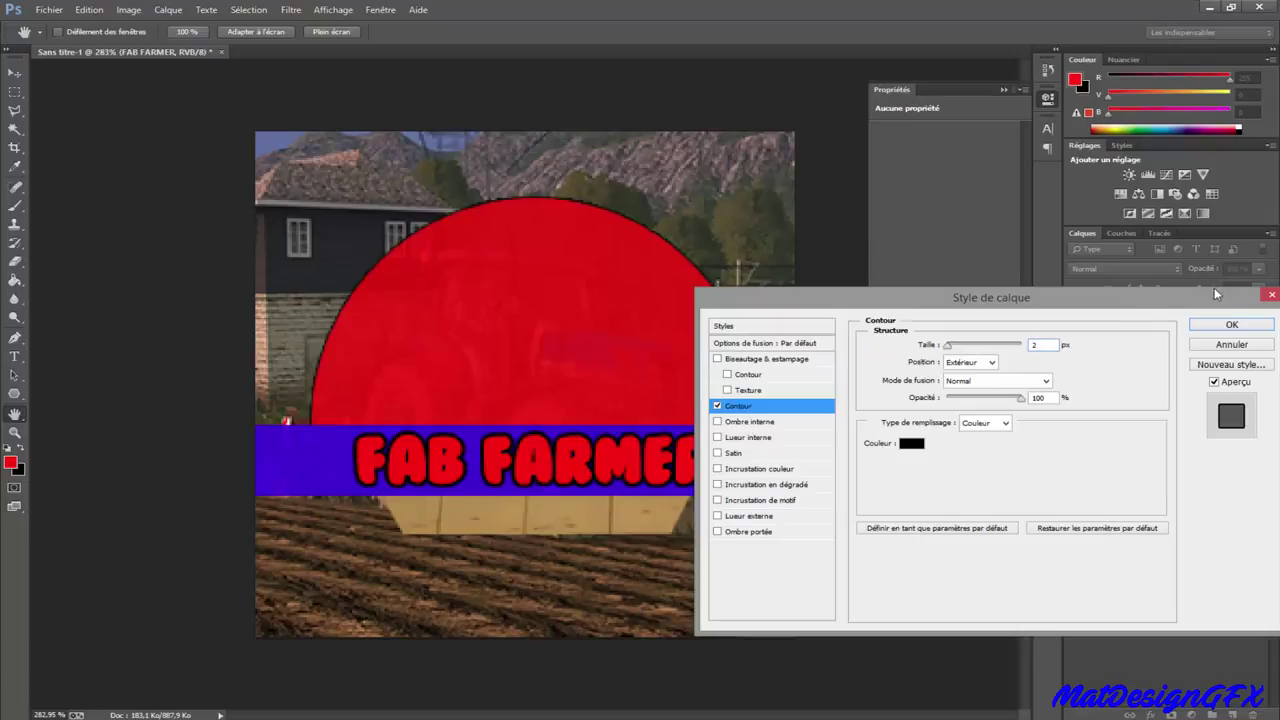
{"action": "left_click", "coordinate": [1231, 324]}
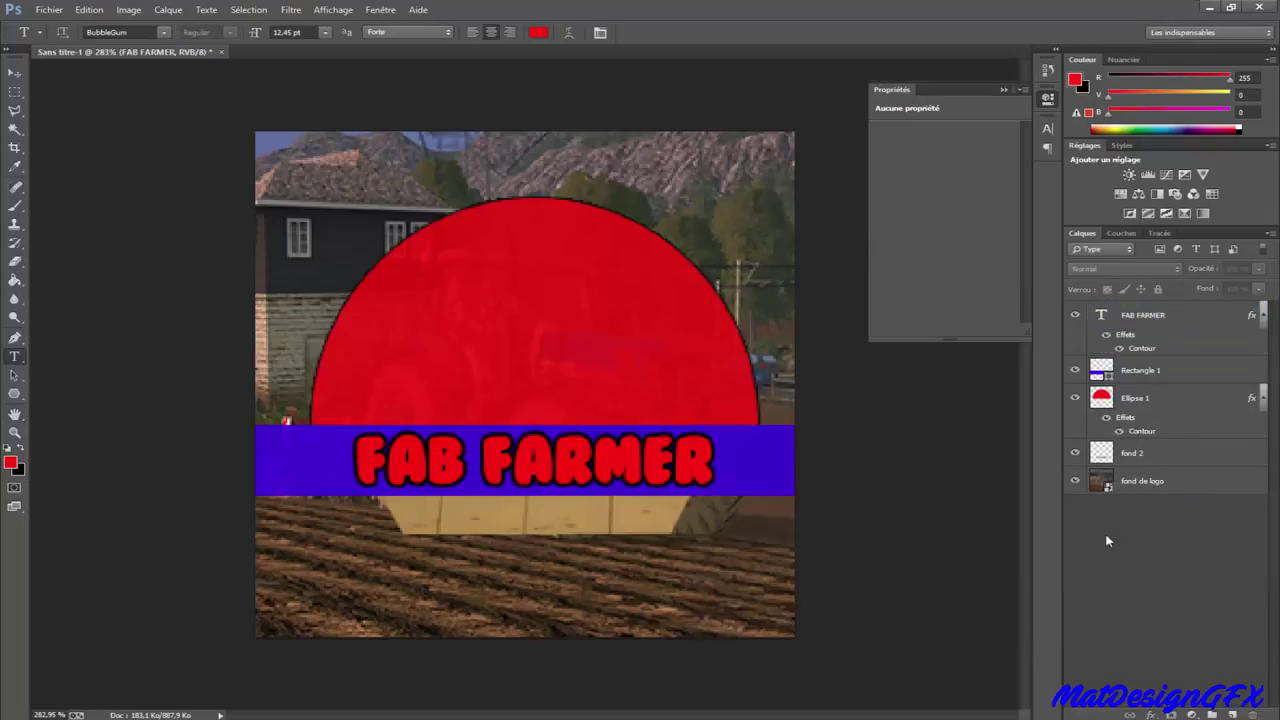
Add a second text layer reading "F F" inside the red half circle
{"action": "left_click", "coordinate": [555, 356]}
{"action": "type", "text": "F F"}
{"action": "left_click", "coordinate": [1179, 540]}
Recolour the "F F" text blue, with BubbleGum as its font
{"action": "left_click", "coordinate": [1168, 315]}
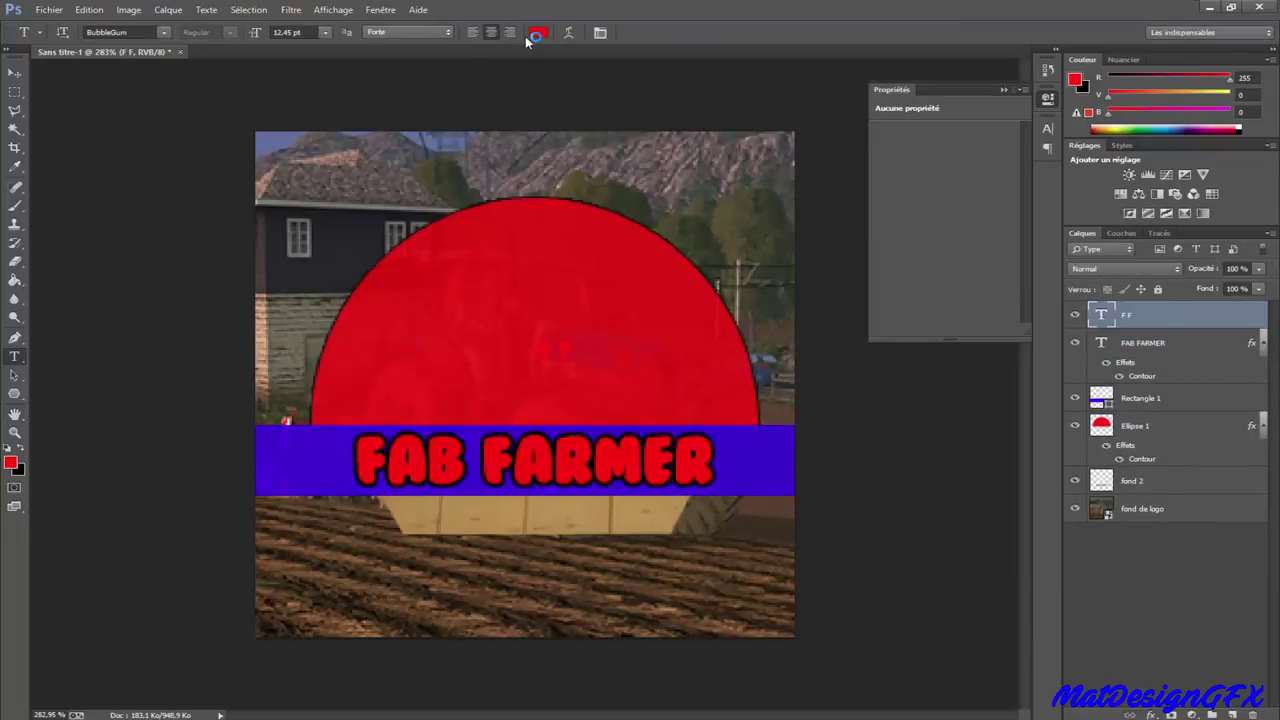
{"action": "left_click", "coordinate": [532, 35]}
{"action": "left_click", "coordinate": [547, 213]}
{"action": "left_click", "coordinate": [652, 155]}
{"action": "left_click", "coordinate": [165, 33]}
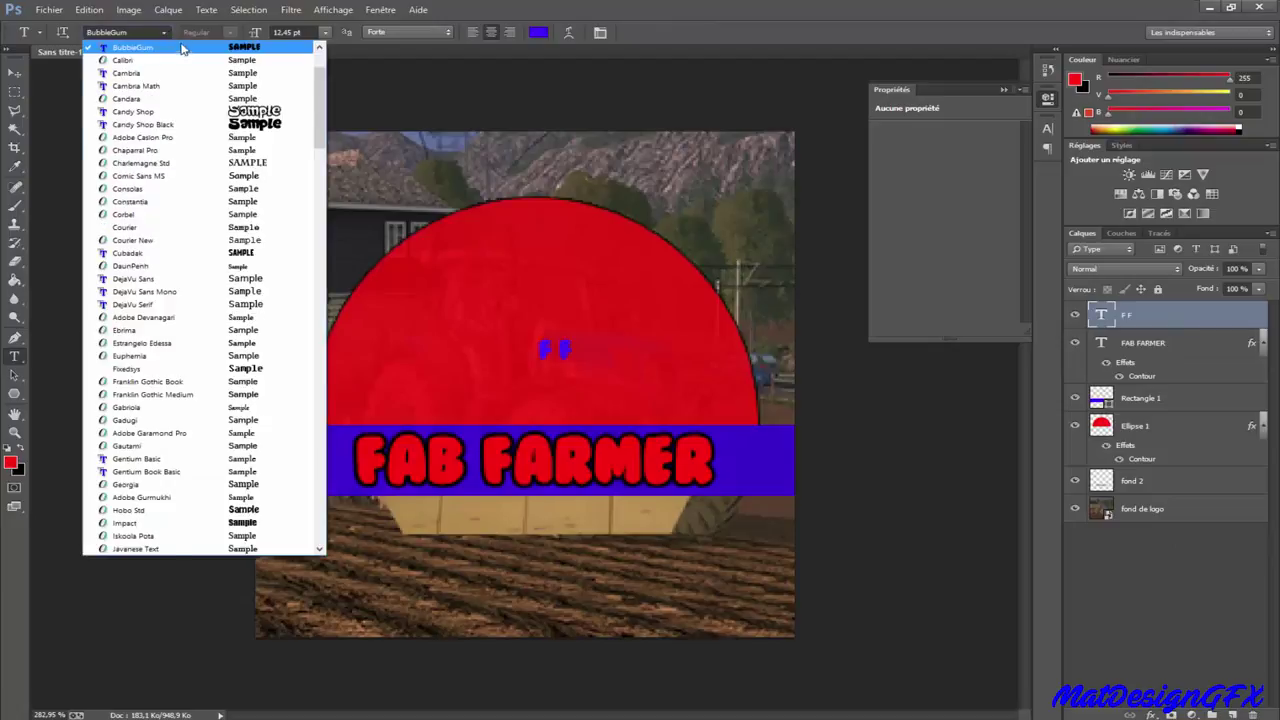
{"action": "scroll", "coordinate": [184, 46], "scroll_direction": "up", "scroll_amount": 2}
{"action": "left_click", "coordinate": [265, 125]}
Enlarge the "F F" text to about 750 % width and 724 % height and centre it in the half circle
{"action": "key", "text": "ctrl+t"}
{"action": "left_click_drag", "start_coordinate": [575, 363], "coordinate": [852, 560]}
{"action": "left_click_drag", "start_coordinate": [803, 492], "coordinate": [653, 362]}
{"action": "left_click_drag", "start_coordinate": [700, 204], "coordinate": [637, 244]}
{"action": "left_click_drag", "start_coordinate": [591, 295], "coordinate": [615, 295]}
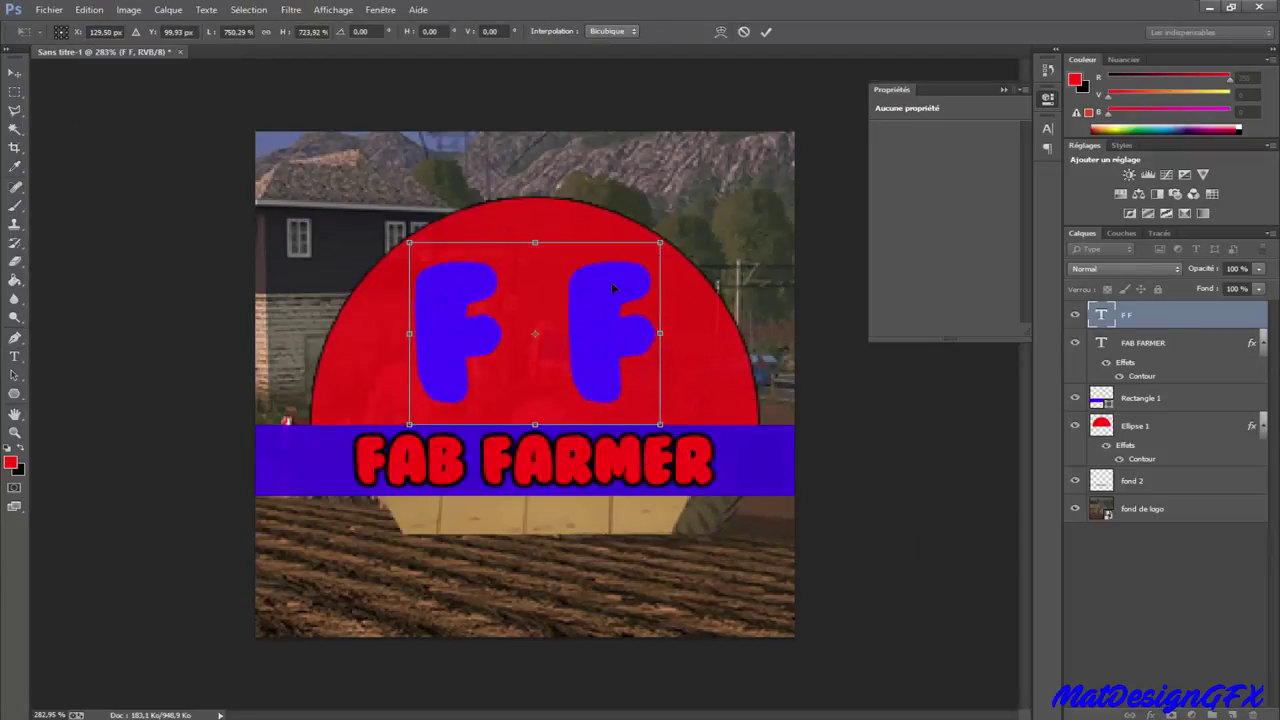
{"action": "key", "text": "Return"}
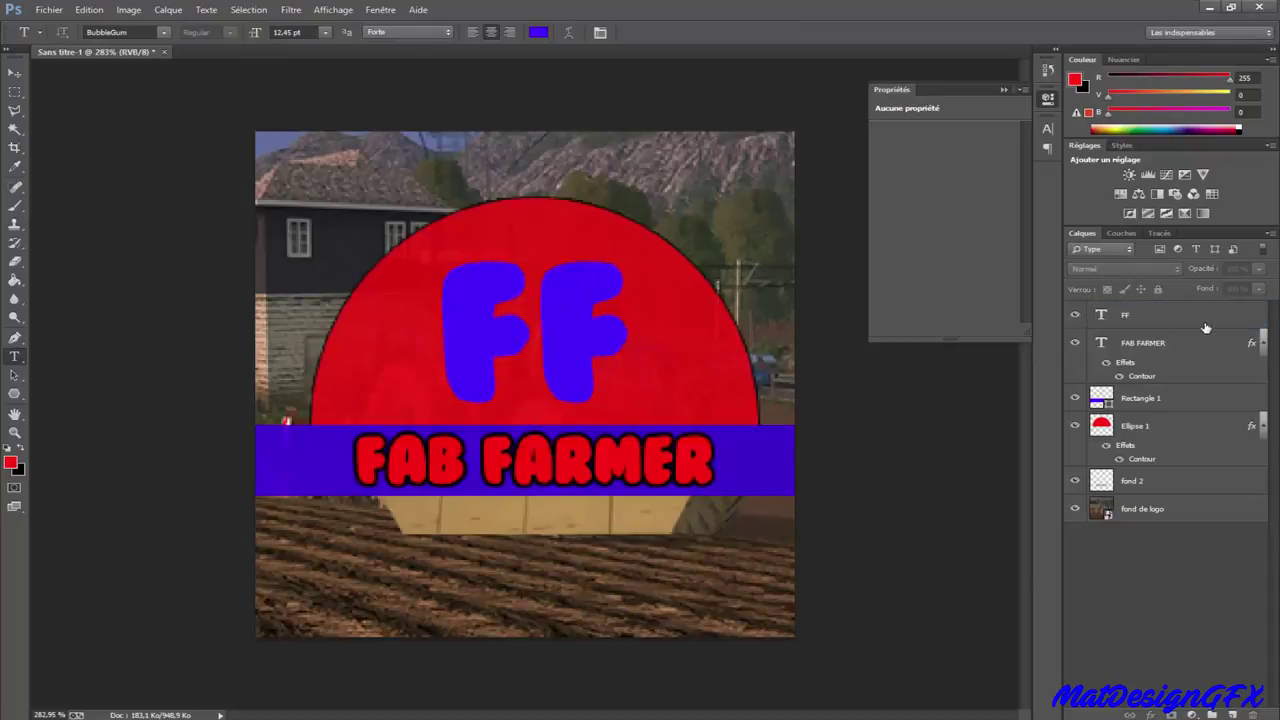
Undo the closing up of the "F F" text, scale it to about 84 % width and 80 % height, and recentre it in the half circle
{"action": "left_click", "coordinate": [1198, 314]}
{"action": "key", "text": "ctrl+z"}
{"action": "key", "text": "ctrl+t"}
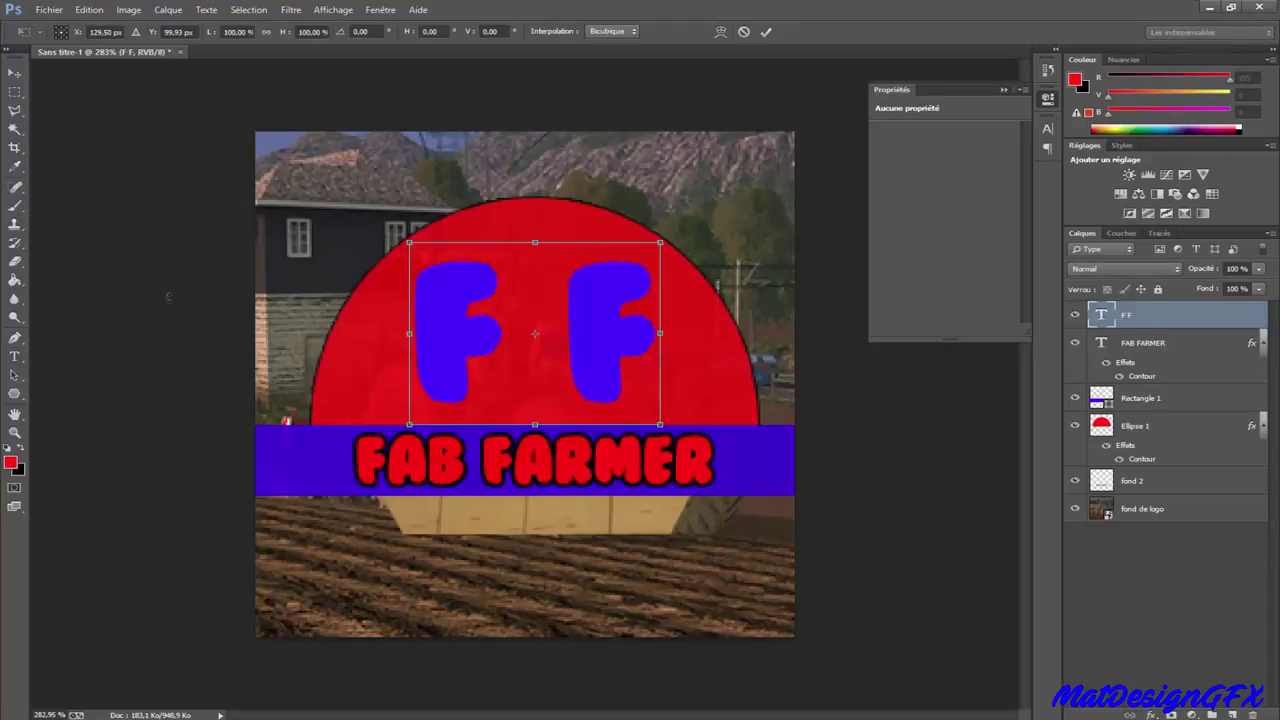
{"action": "left_click_drag", "start_coordinate": [660, 242], "coordinate": [620, 273]}
{"action": "left_click_drag", "start_coordinate": [594, 312], "coordinate": [607, 296]}
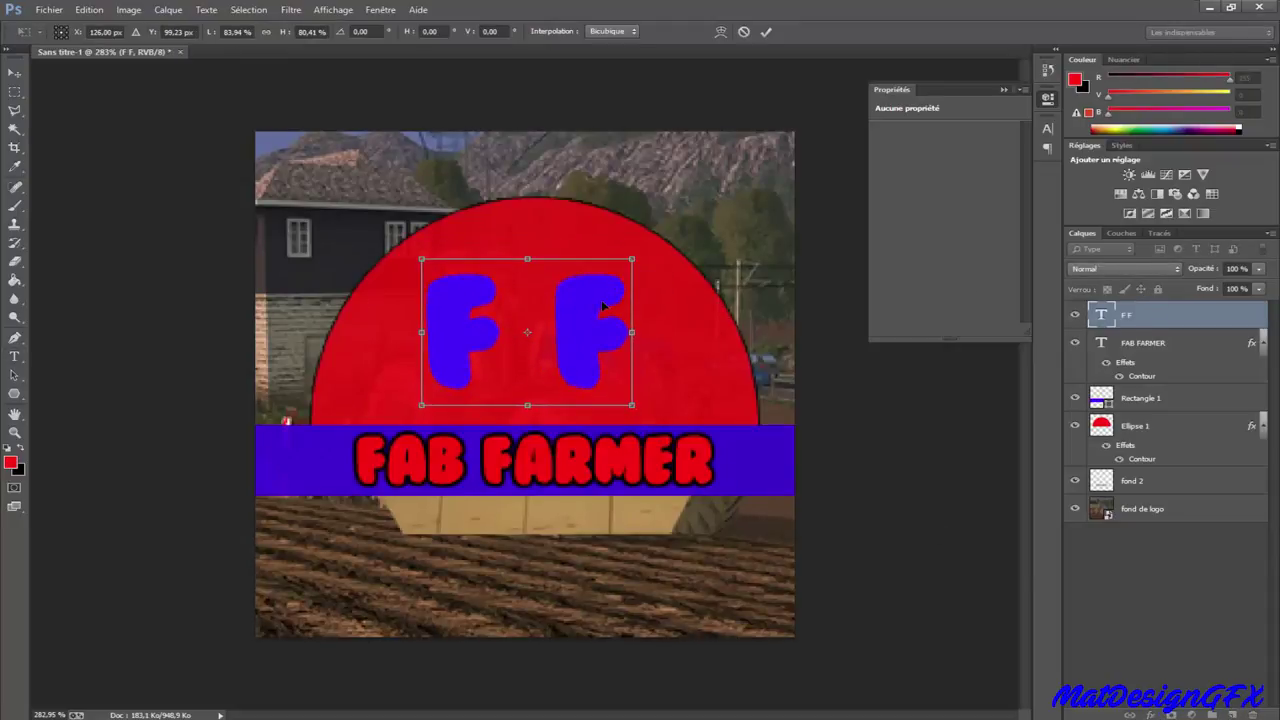
{"action": "key", "text": "Return"}
Add a black stroke effect around the "F F" text
{"action": "right_click", "coordinate": [1128, 315]}
{"action": "left_click", "coordinate": [960, 132]}
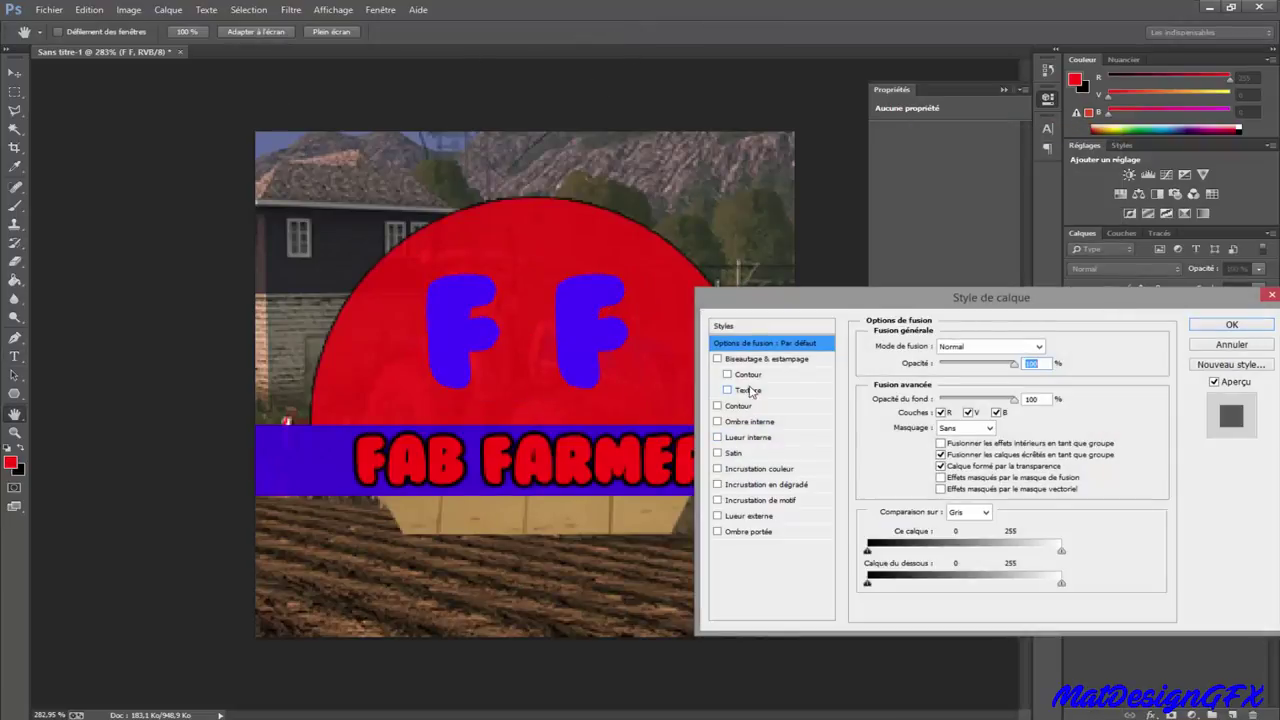
{"action": "left_click", "coordinate": [753, 407]}
{"action": "left_click", "coordinate": [1232, 324]}
Make the stroke around the FAB FARMER text thinner
{"action": "right_click", "coordinate": [1136, 371]}
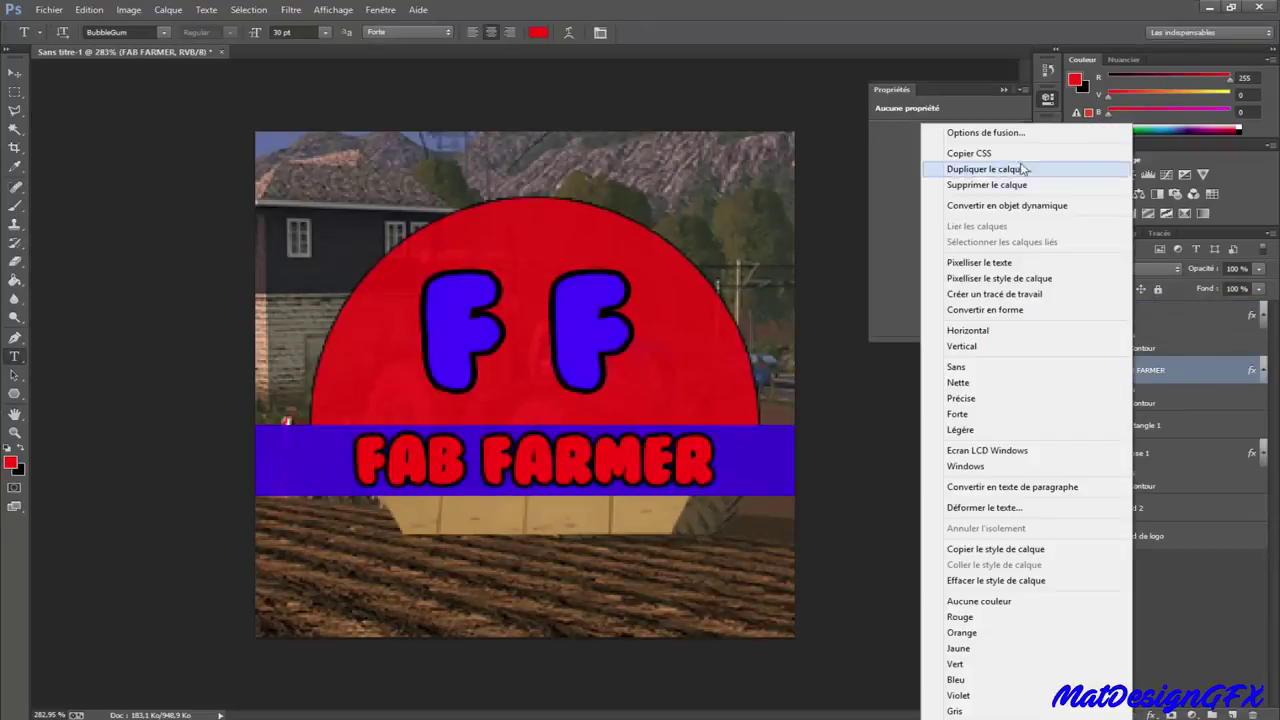
{"action": "left_click", "coordinate": [975, 132]}
{"action": "left_click", "coordinate": [742, 406]}
{"action": "left_click", "coordinate": [948, 345]}
{"action": "left_click", "coordinate": [1231, 325]}
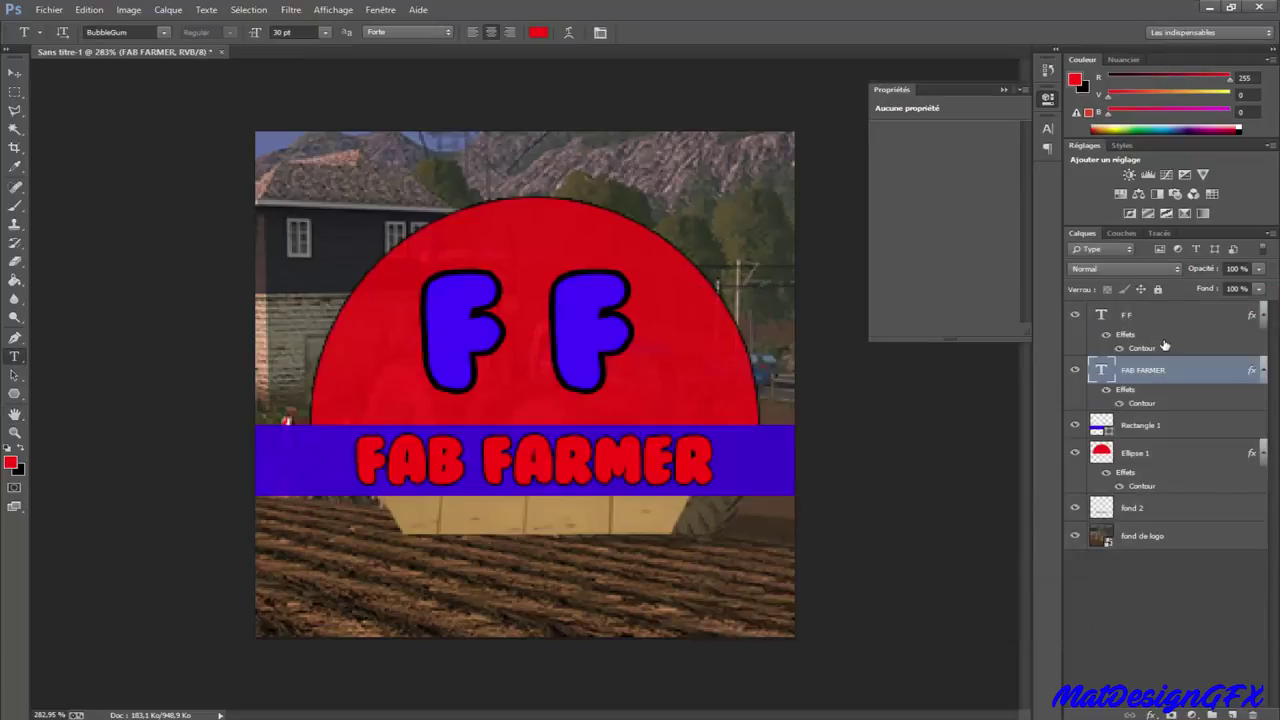
Add a drop shadow to the "F F" text with 6 px distance, 18 % spread and 7 px size
{"action": "right_click", "coordinate": [1135, 315]}
{"action": "left_click", "coordinate": [996, 132]}
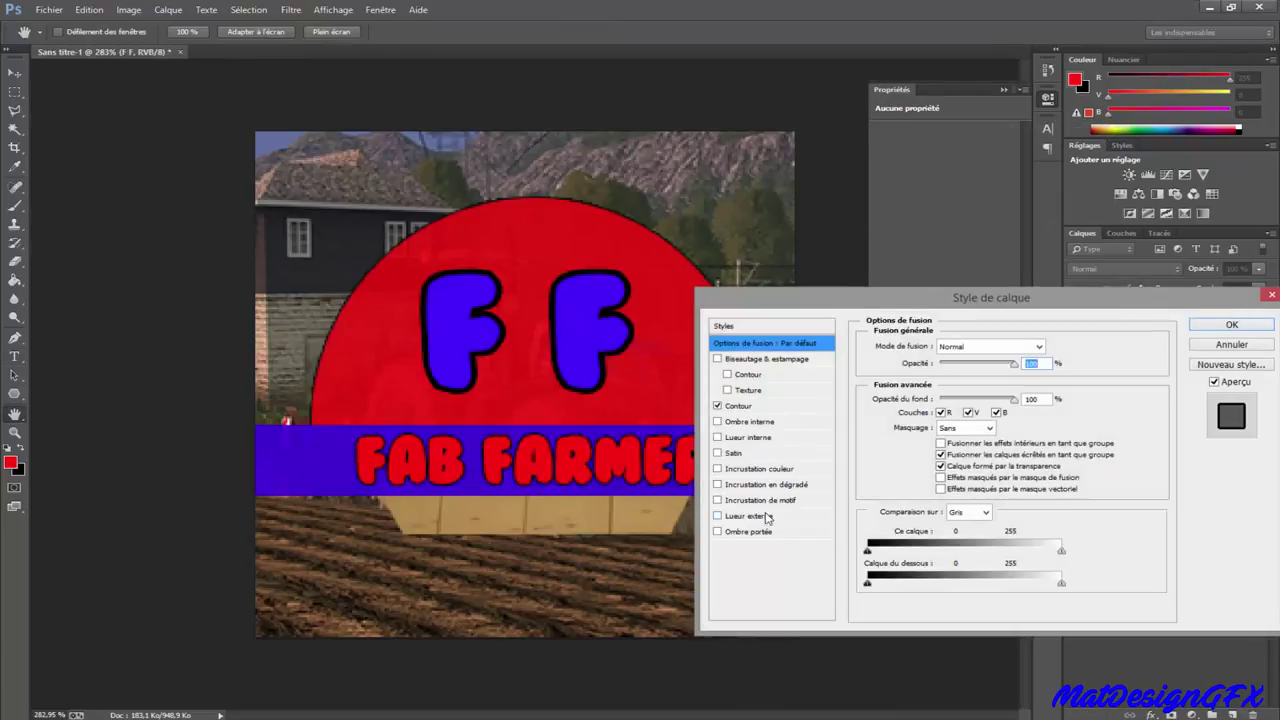
{"action": "left_click", "coordinate": [750, 531]}
{"action": "mouse_move", "coordinate": [937, 427]}
{"action": "left_mouse_down"}
{"action": "mouse_move", "coordinate": [950, 428]}
{"action": "mouse_move", "coordinate": [946, 444]}
{"action": "left_mouse_up"}
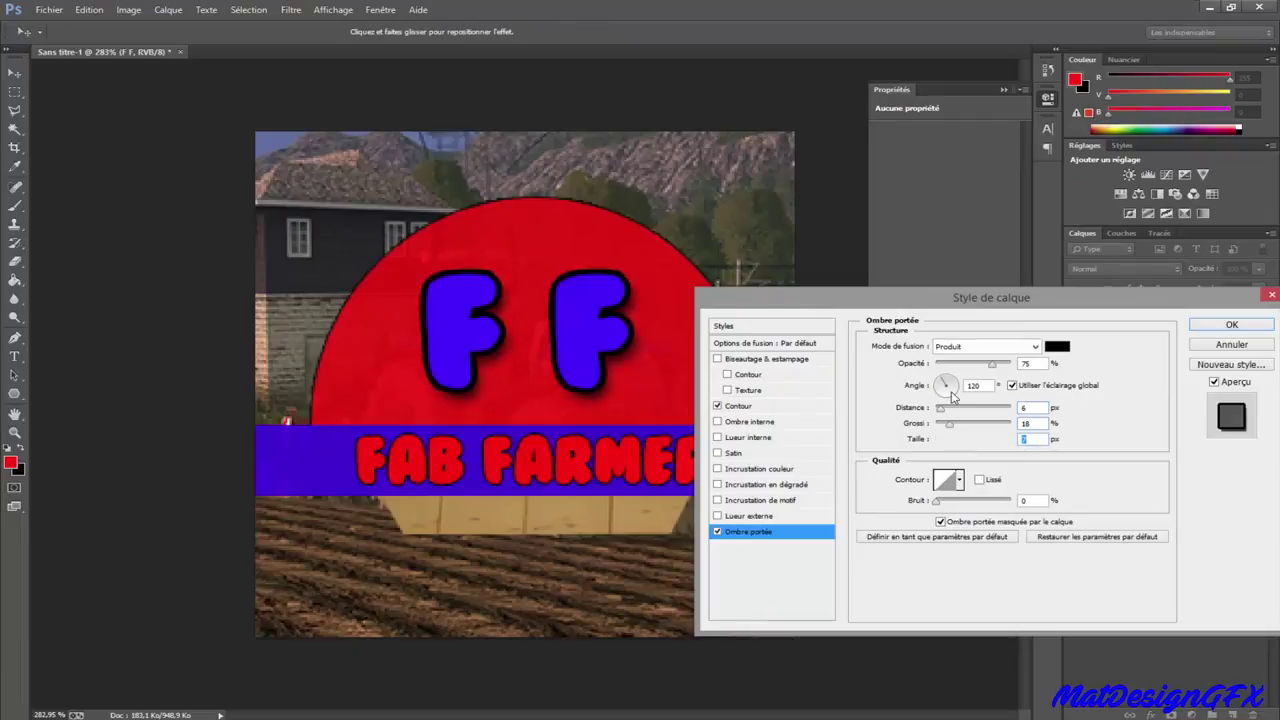
{"action": "left_click_drag", "start_coordinate": [952, 397], "coordinate": [952, 386]}
{"action": "left_click", "coordinate": [1217, 321]}
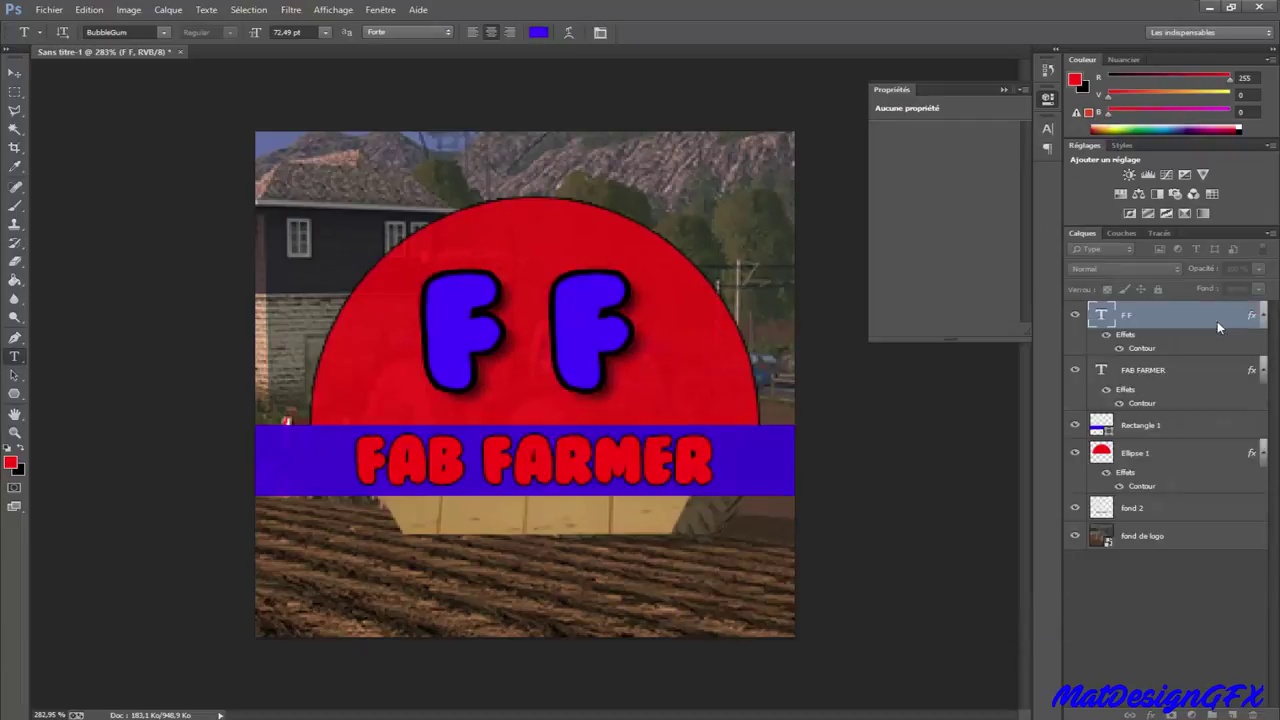
Move the "F F" text slightly right and up within the half circle
{"action": "key", "text": "ctrl+t"}
{"action": "left_click_drag", "start_coordinate": [622, 308], "coordinate": [638, 303]}
{"action": "key", "text": "Return"}
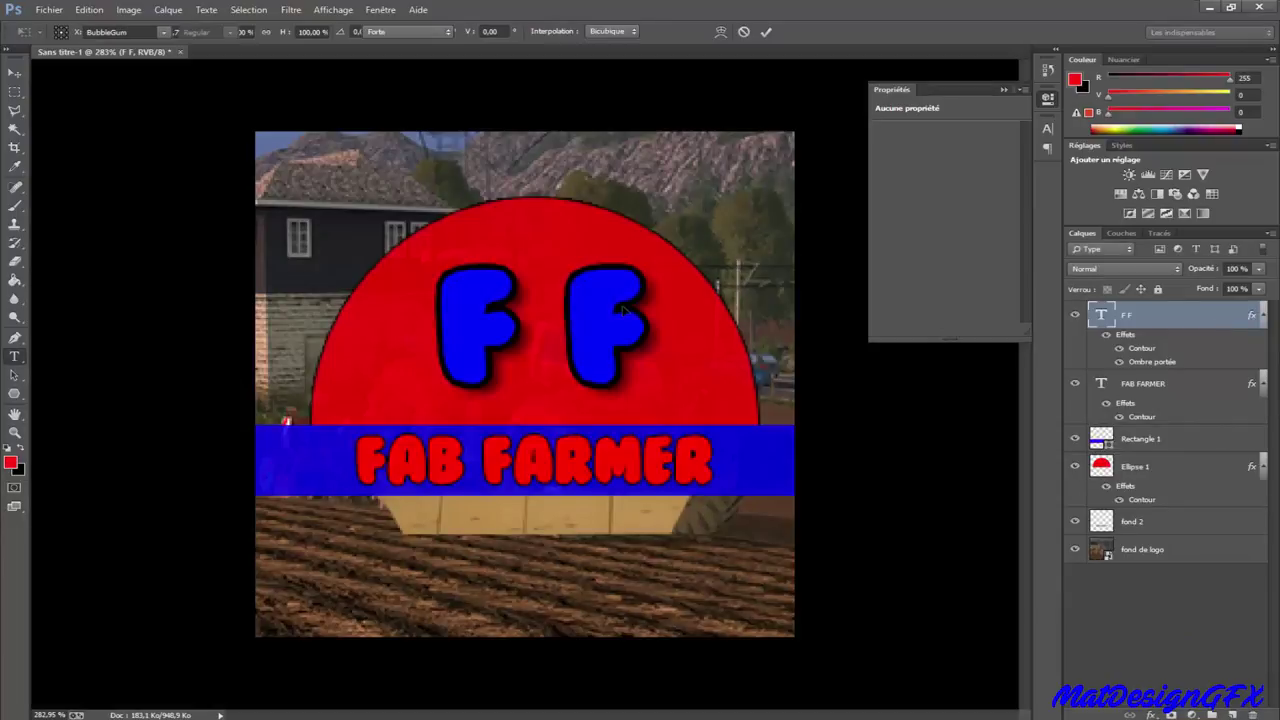
{"action": "left_click", "coordinate": [1174, 589]}
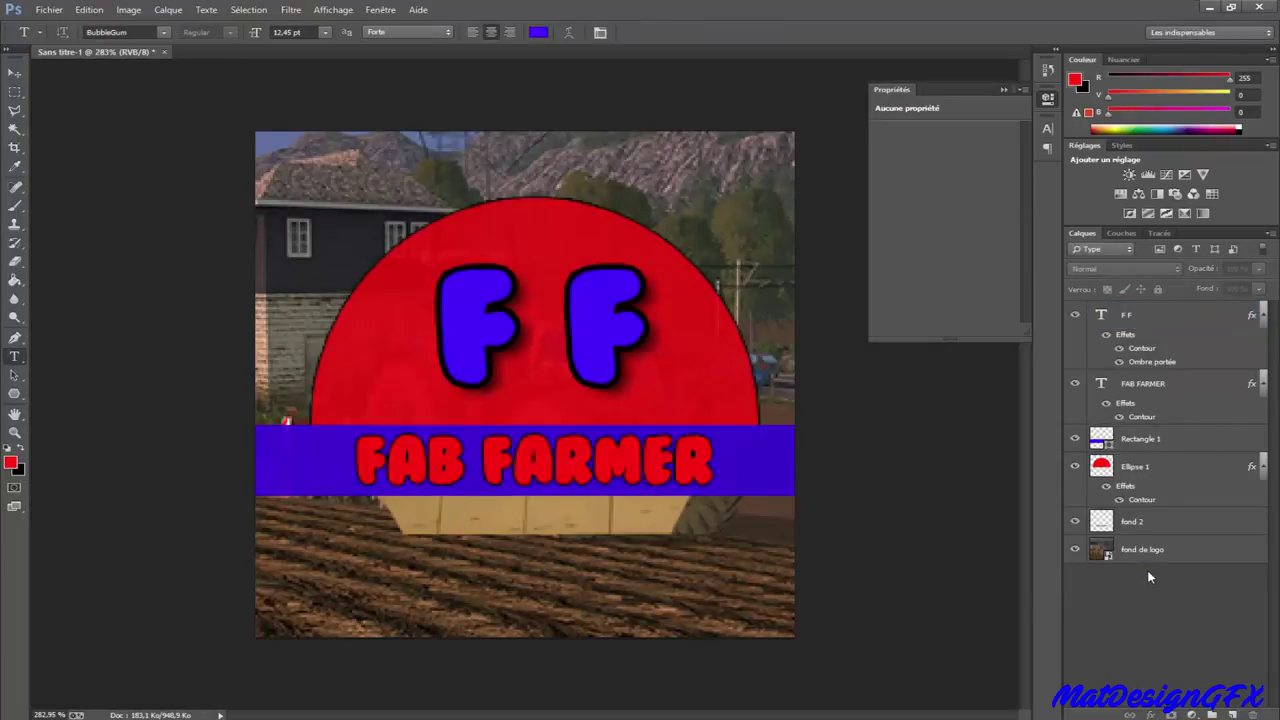
Apply the Grain photo artistic filter from the filter gallery to the "fond de logo" background layer
{"action": "left_click", "coordinate": [1167, 550]}
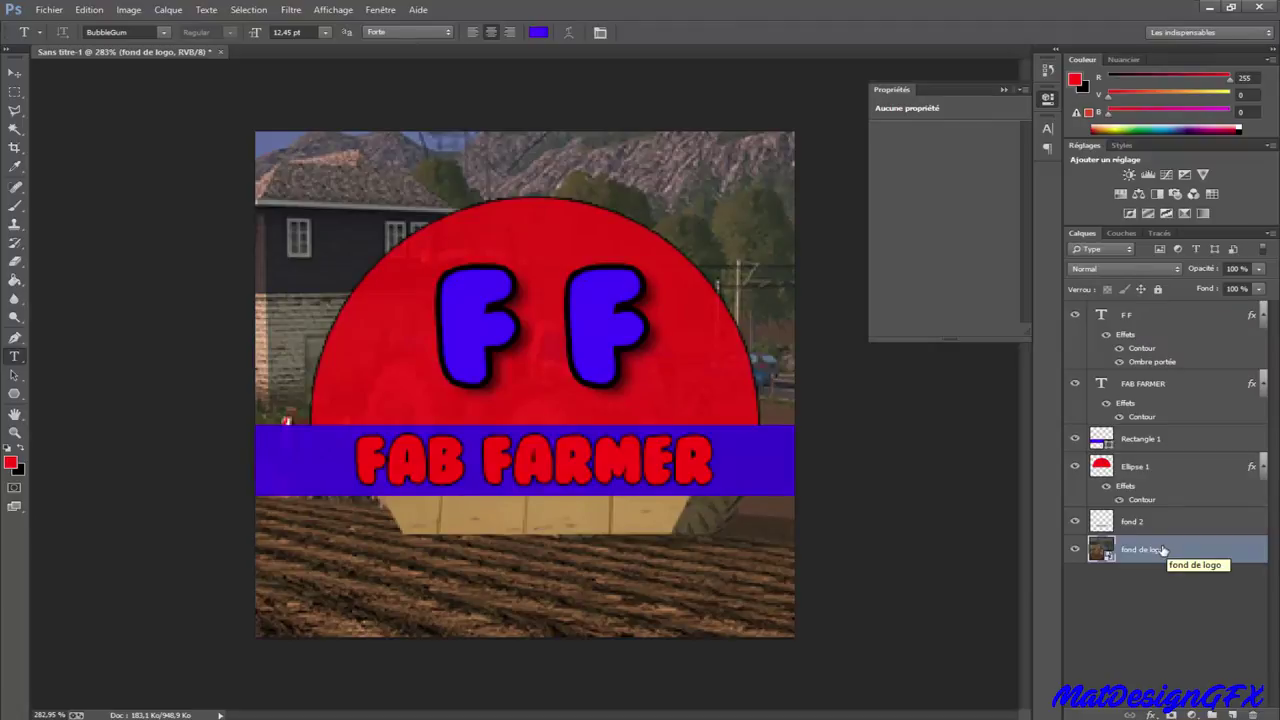
{"action": "left_click", "coordinate": [290, 9]}
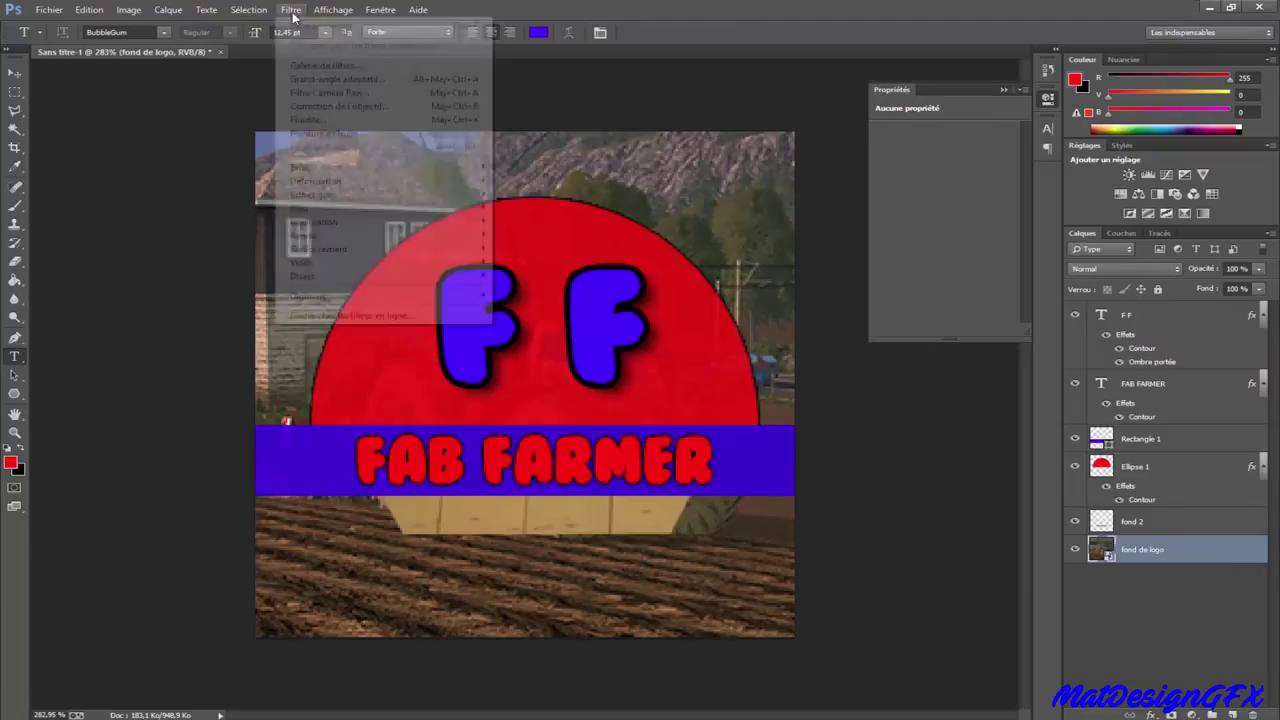
{"action": "left_click", "coordinate": [310, 68]}
{"action": "left_click", "coordinate": [960, 175]}
{"action": "left_click", "coordinate": [891, 113]}
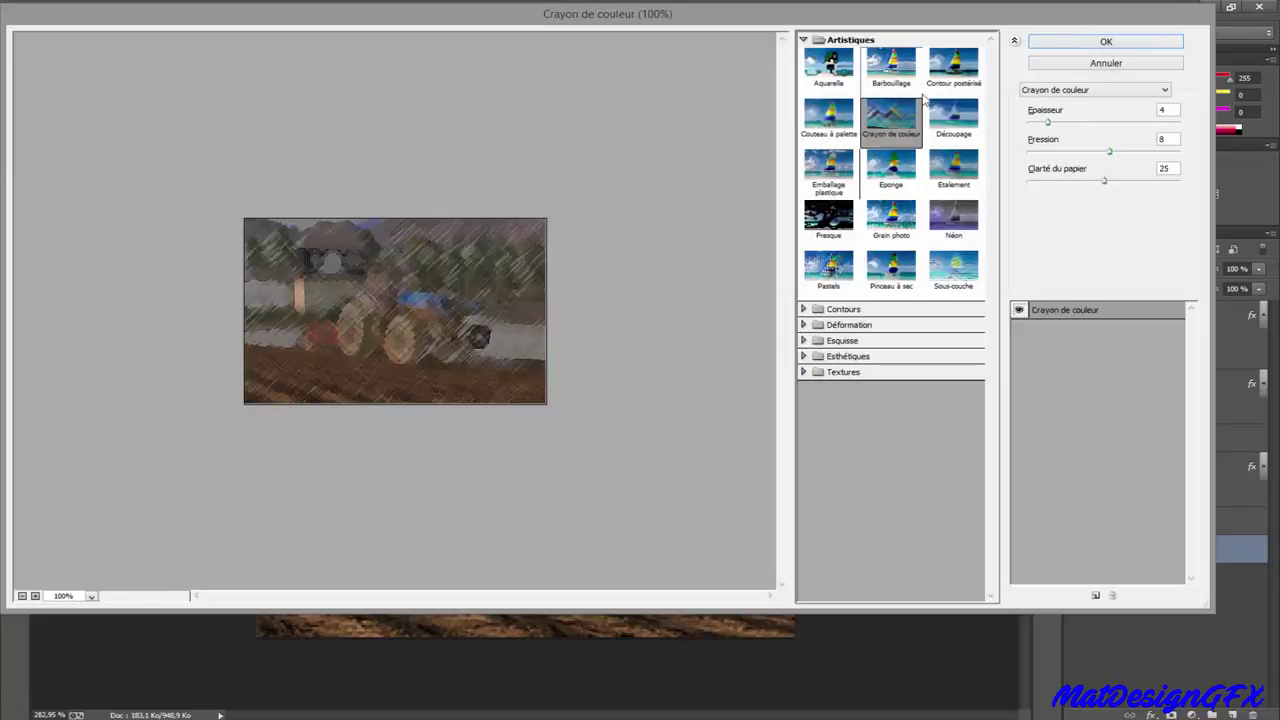
{"action": "left_click", "coordinate": [953, 63]}
{"action": "left_click", "coordinate": [953, 113]}
{"action": "left_click", "coordinate": [953, 264]}
{"action": "left_click", "coordinate": [905, 265]}
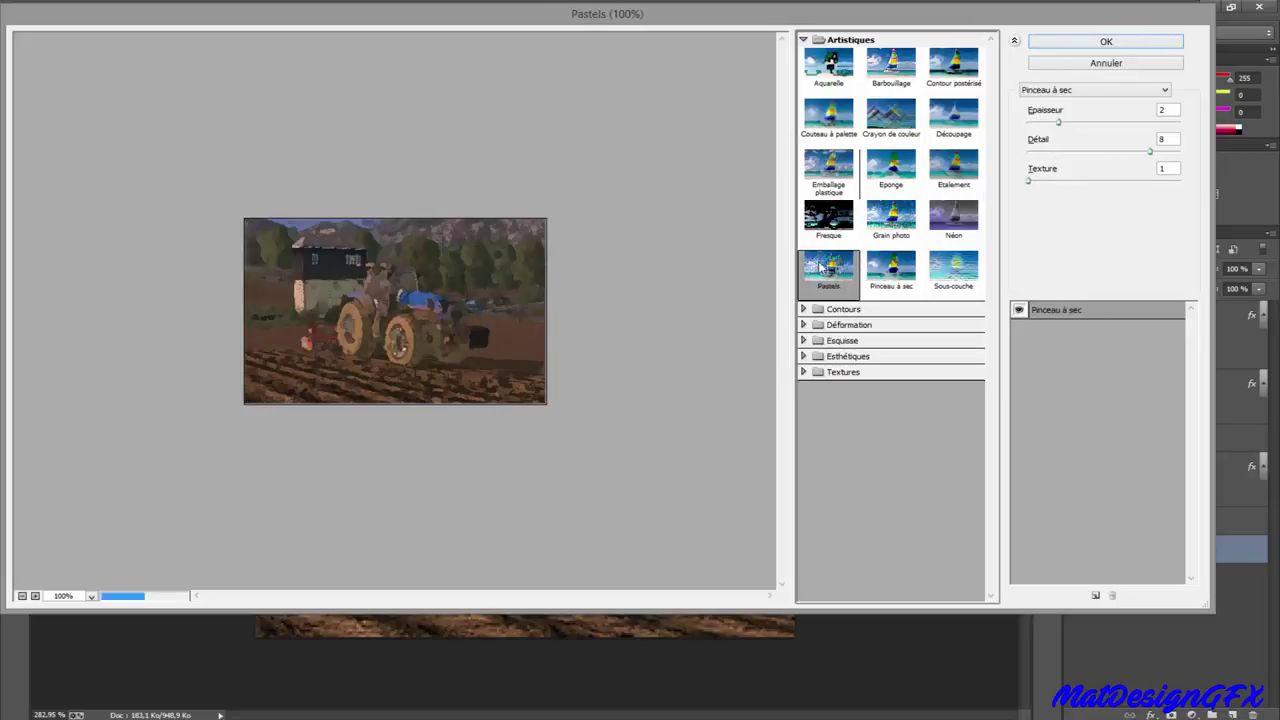
{"action": "left_click", "coordinate": [891, 214]}
{"action": "key", "text": "Return"}
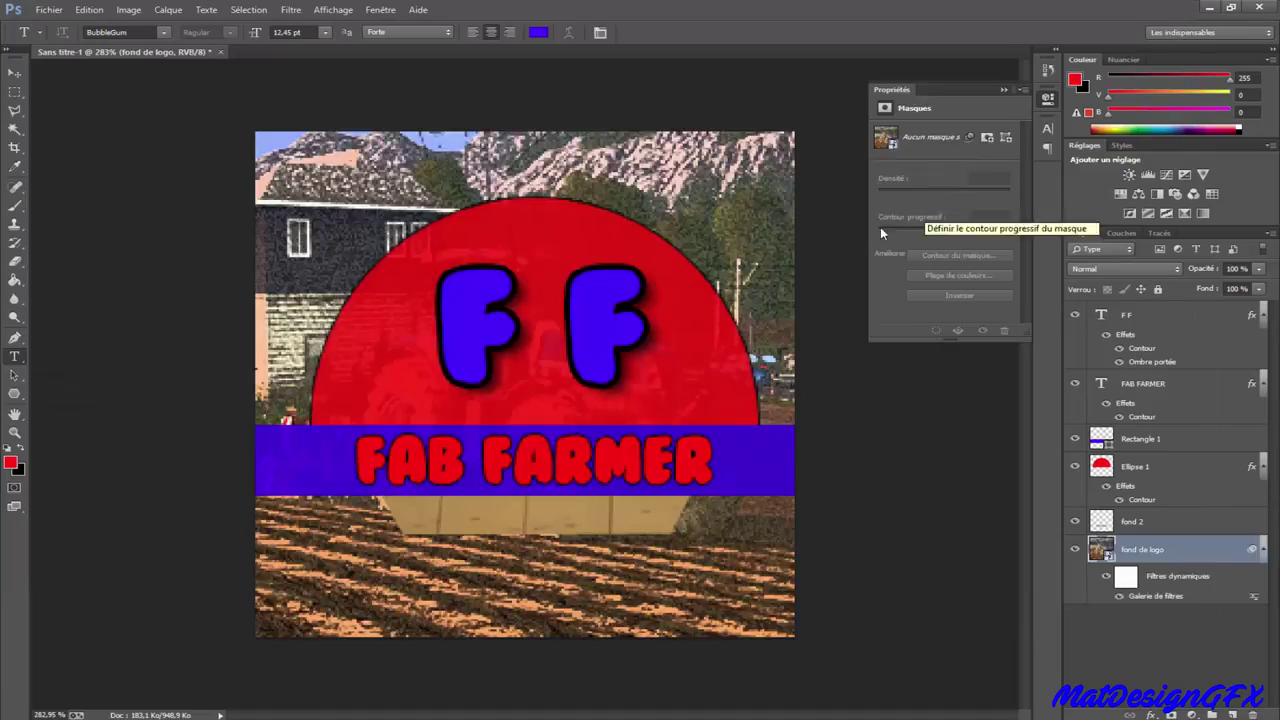
{"action": "left_click_drag", "start_coordinate": [13, 302], "coordinate": [13, 305]}
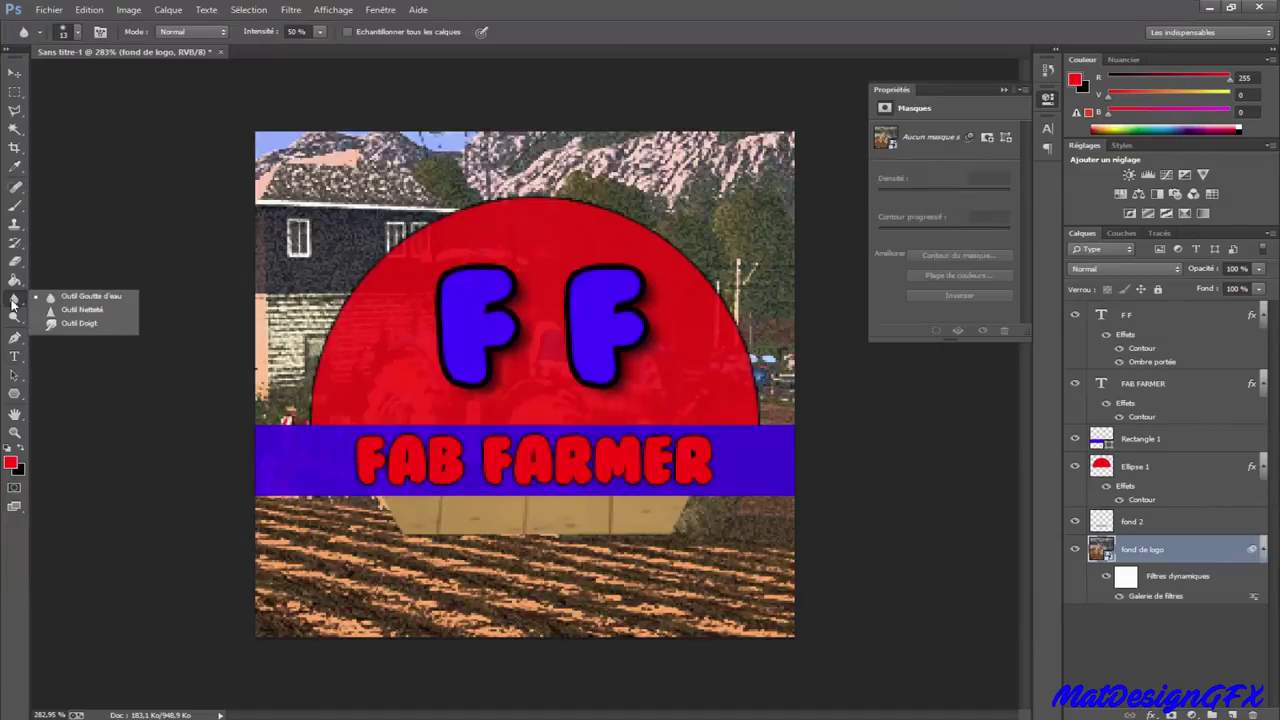
{"action": "left_click", "coordinate": [1132, 637]}
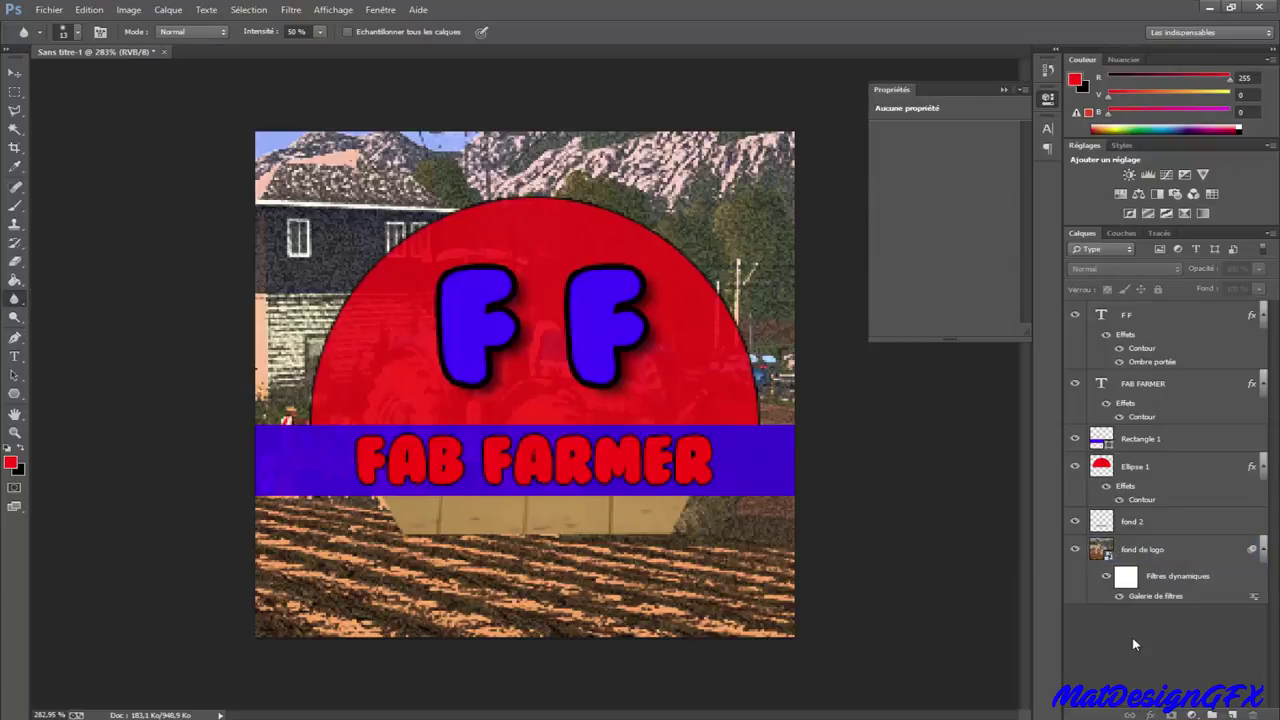
{"action": "left_click", "coordinate": [15, 358]}
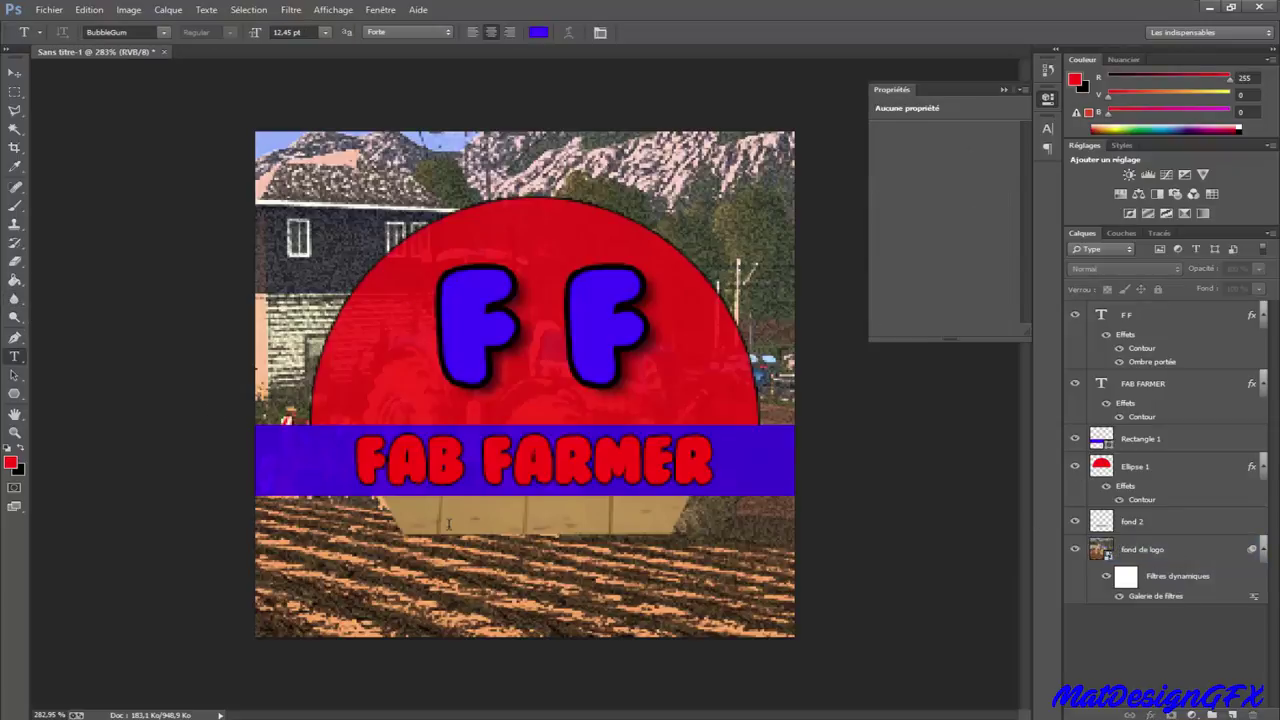
{"action": "left_click", "coordinate": [450, 474]}
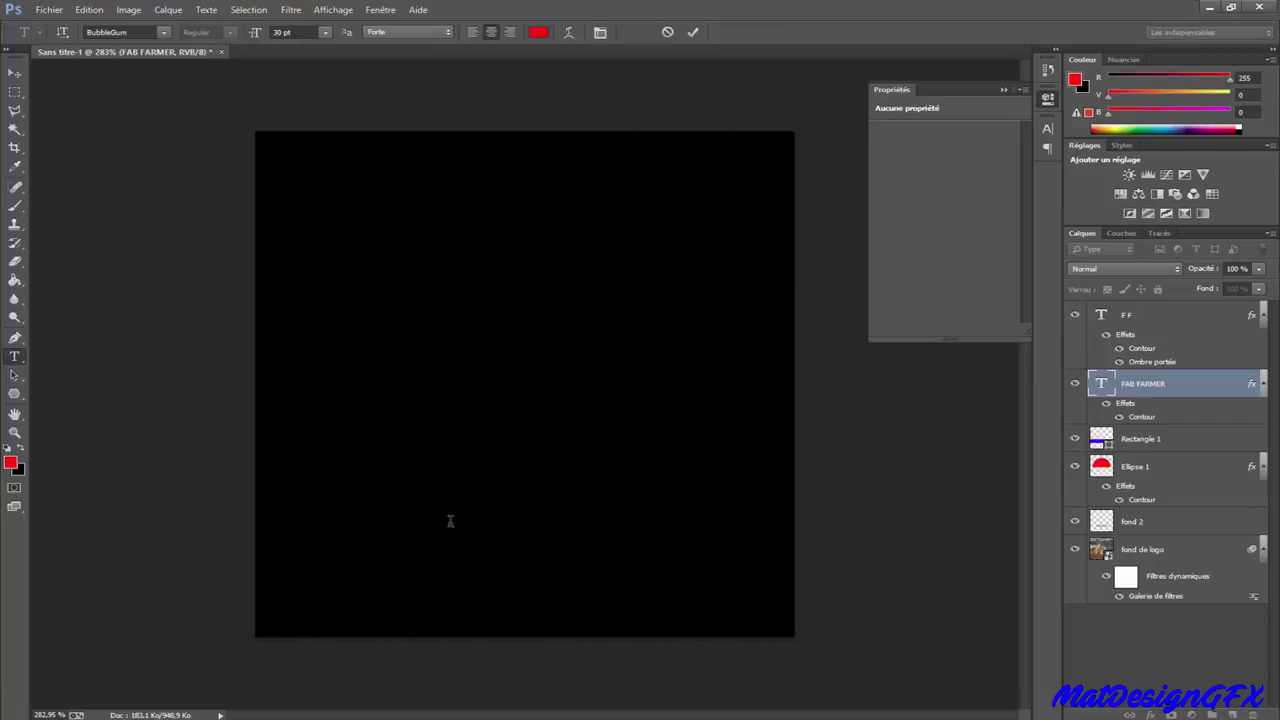
{"action": "left_click", "coordinate": [1138, 612]}
{"action": "left_click", "coordinate": [1151, 384]}
{"action": "key", "text": "ctrl+t"}
{"action": "left_click_drag", "start_coordinate": [736, 447], "coordinate": [728, 513]}
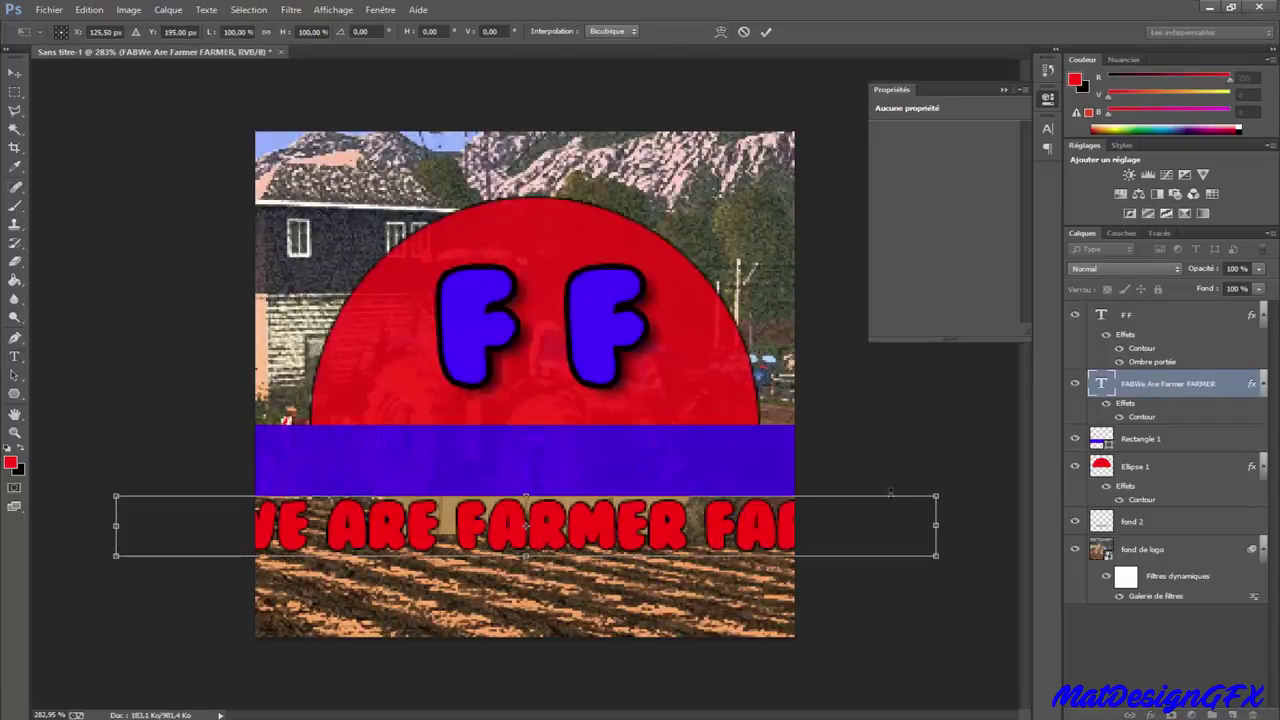
{"action": "key", "text": "Return"}
{"action": "left_click", "coordinate": [1047, 71]}
{"action": "left_click", "coordinate": [932, 107]}
{"action": "left_click", "coordinate": [931, 95]}
{"action": "left_click", "coordinate": [1140, 640]}
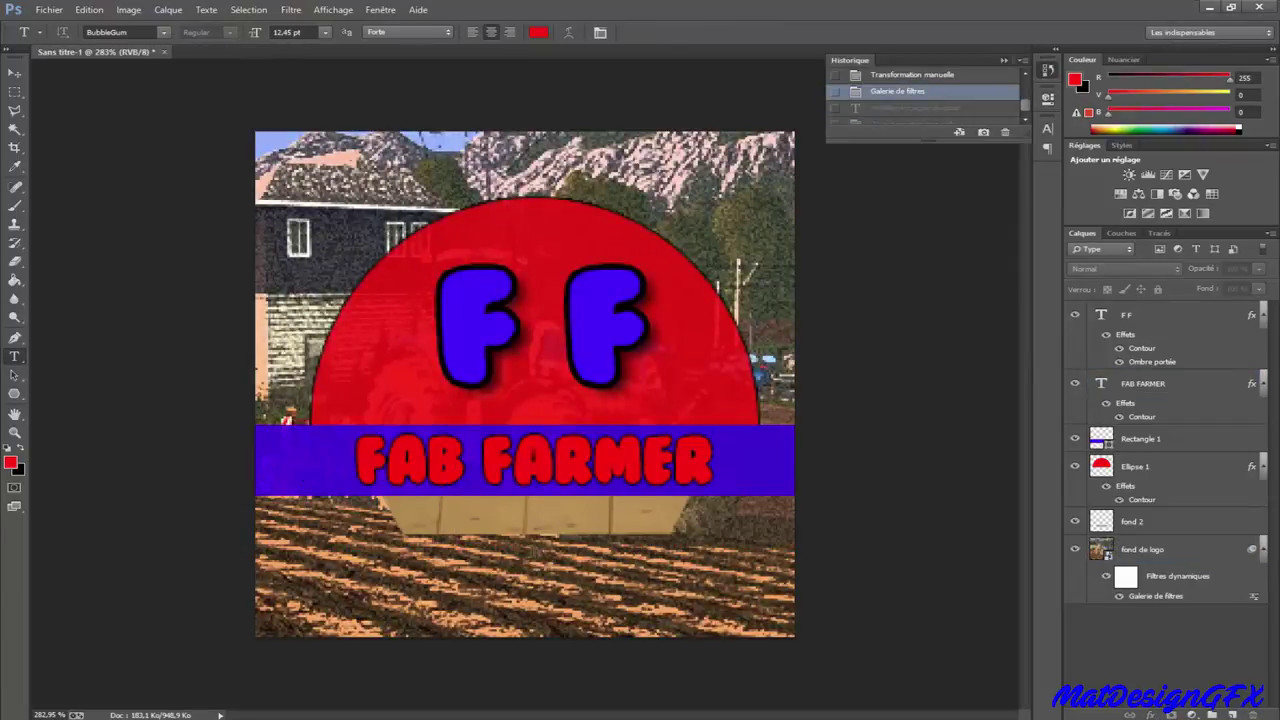
Add a text layer reading "We Are Farmer" just below the wooden plank, directly above the "fond 2" layer
{"action": "left_click", "coordinate": [1153, 522]}
{"action": "key", "text": "ctrl+t"}
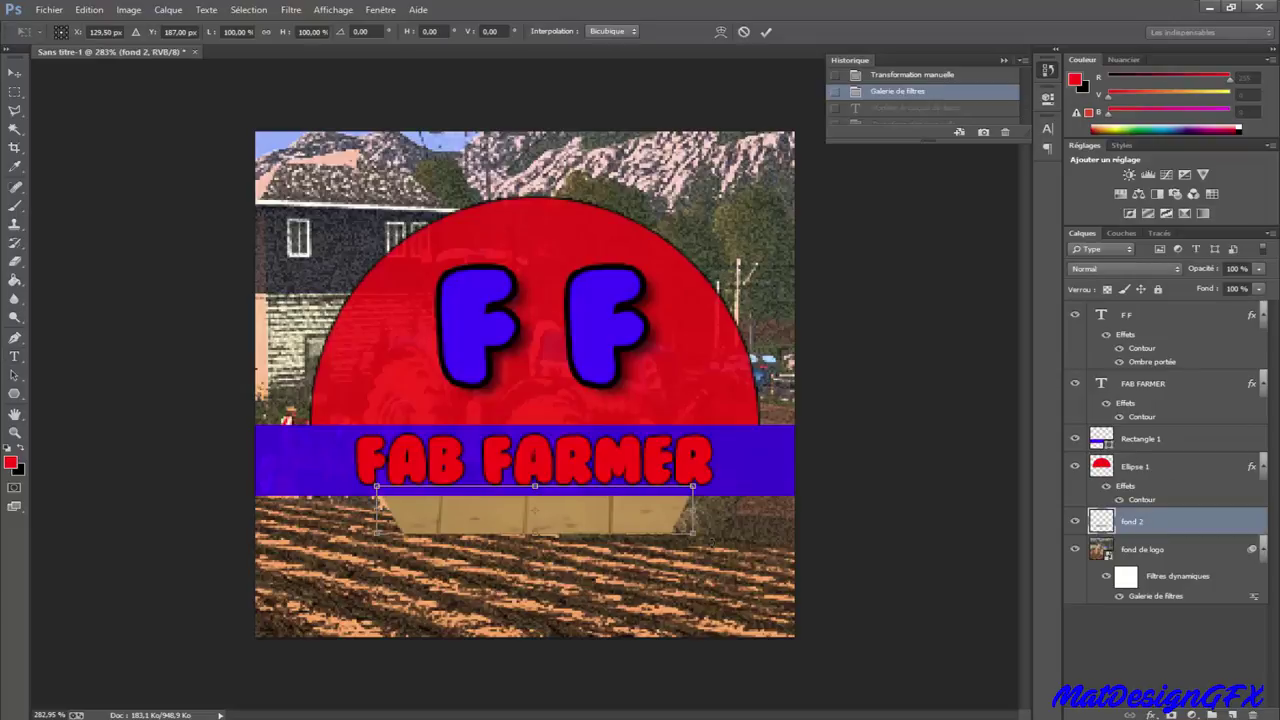
{"action": "left_click_drag", "start_coordinate": [706, 538], "coordinate": [710, 541]}
{"action": "key", "text": "Return"}
{"action": "key", "text": "t"}
{"action": "left_click", "coordinate": [504, 557]}
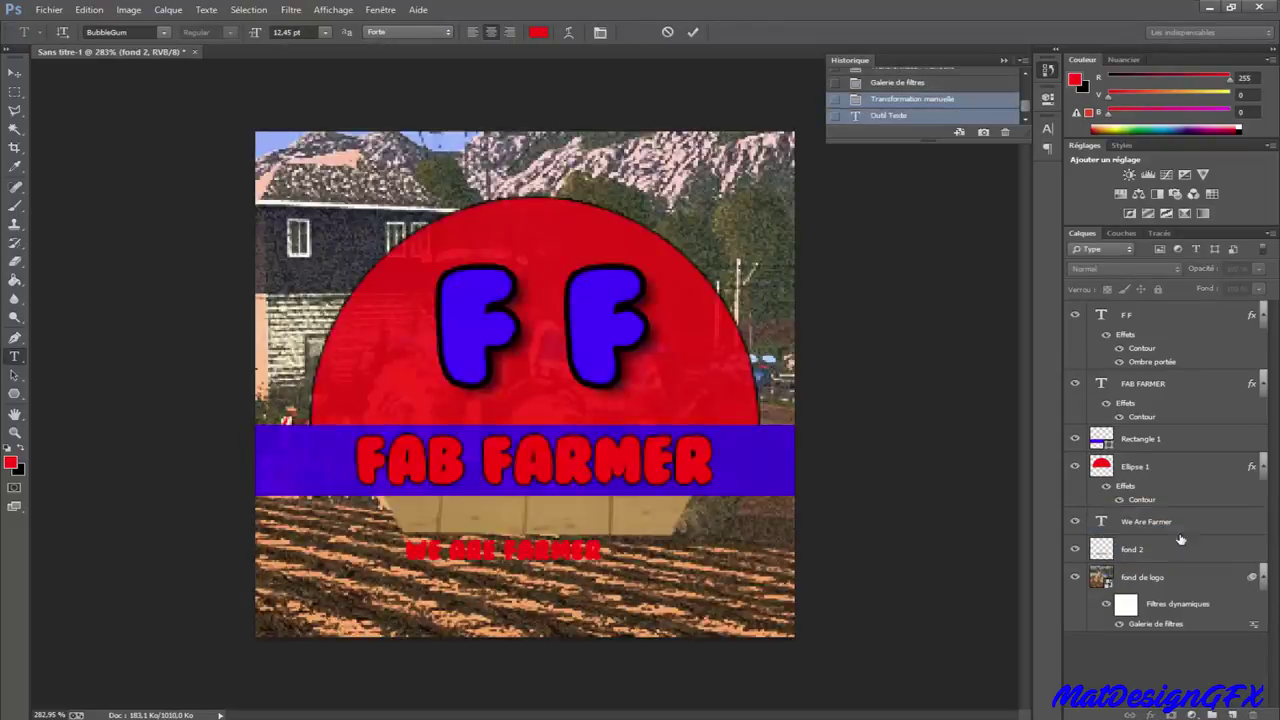
Enlarge the "We Are Farmer" text to about 103 % width and 109 % height and centre it on the wooden plank
{"action": "key", "text": "ctrl+t"}
{"action": "left_click_drag", "start_coordinate": [610, 562], "coordinate": [605, 520]}
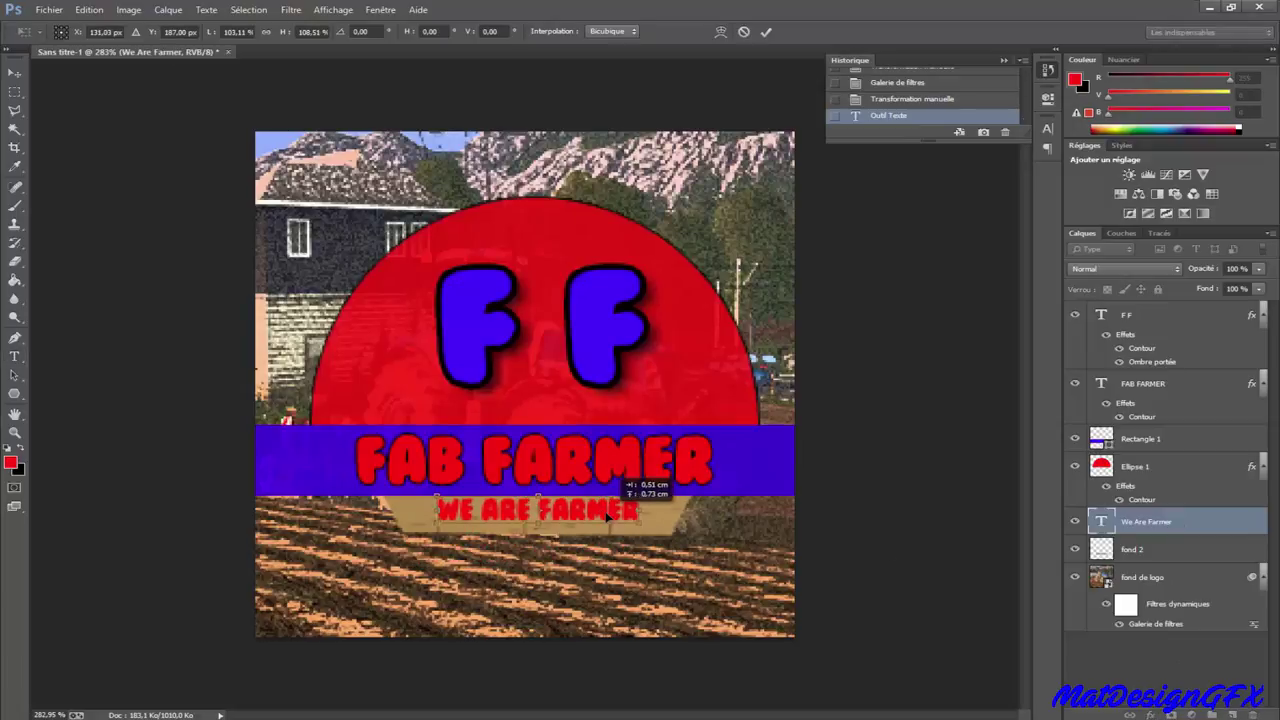
{"action": "key", "text": "Return"}
Set the "We Are Farmer" text in the MV Boli font and colour it black (000000)
{"action": "left_click", "coordinate": [163, 32]}
{"action": "scroll", "coordinate": [280, 345], "scroll_direction": "down", "scroll_amount": 8}
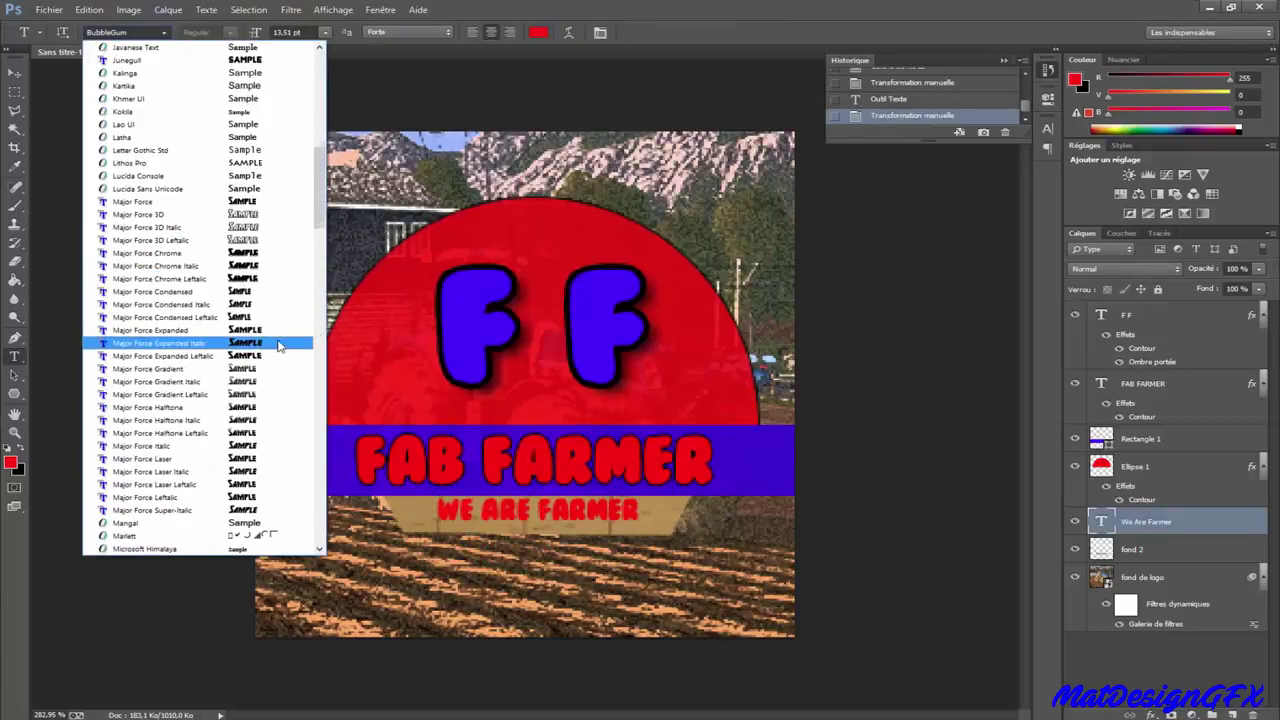
{"action": "scroll", "coordinate": [208, 515], "scroll_direction": "down", "scroll_amount": 2}
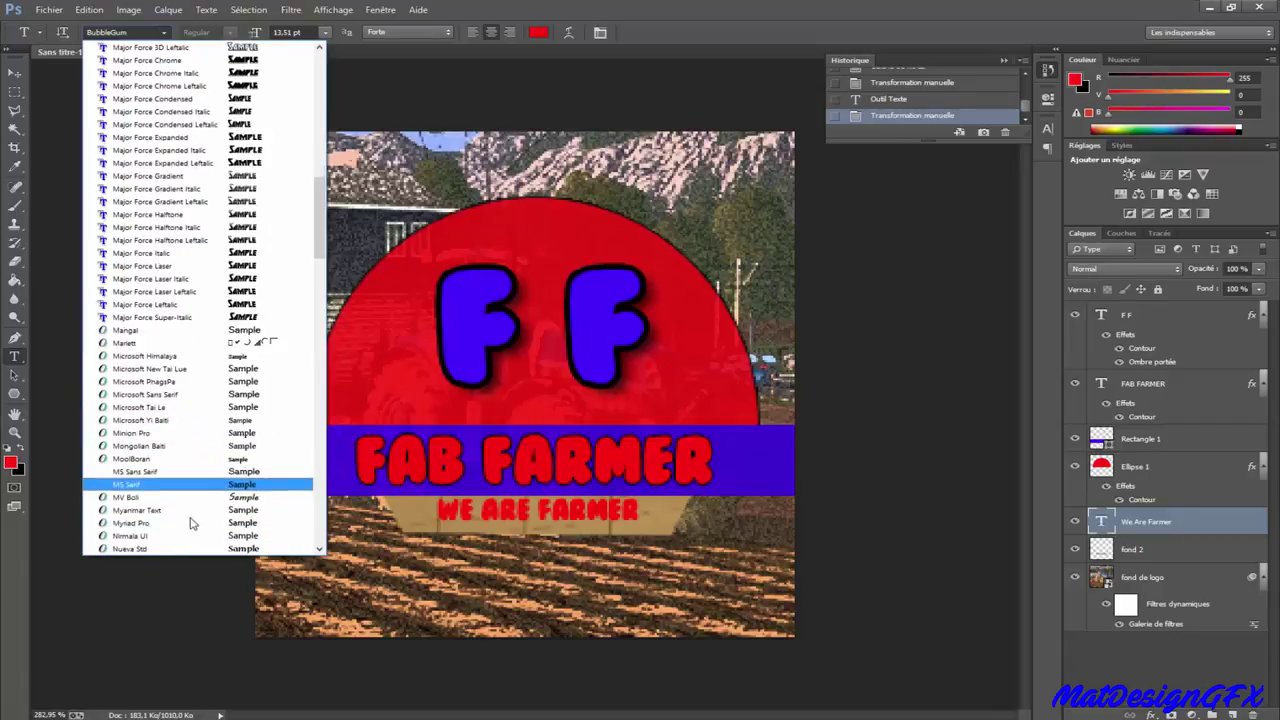
{"action": "left_click", "coordinate": [200, 520]}
{"action": "left_click", "coordinate": [538, 32]}
{"action": "left_click", "coordinate": [352, 310]}
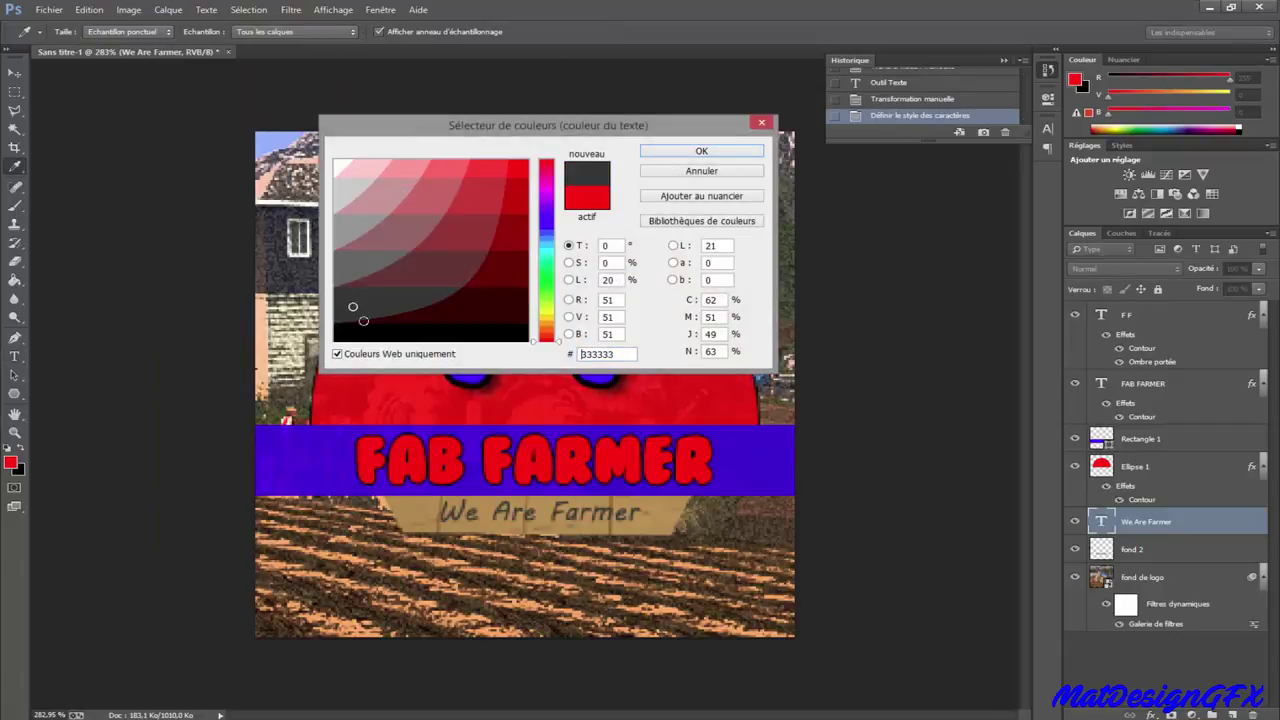
{"action": "left_click", "coordinate": [345, 164]}
{"action": "left_click", "coordinate": [423, 331]}
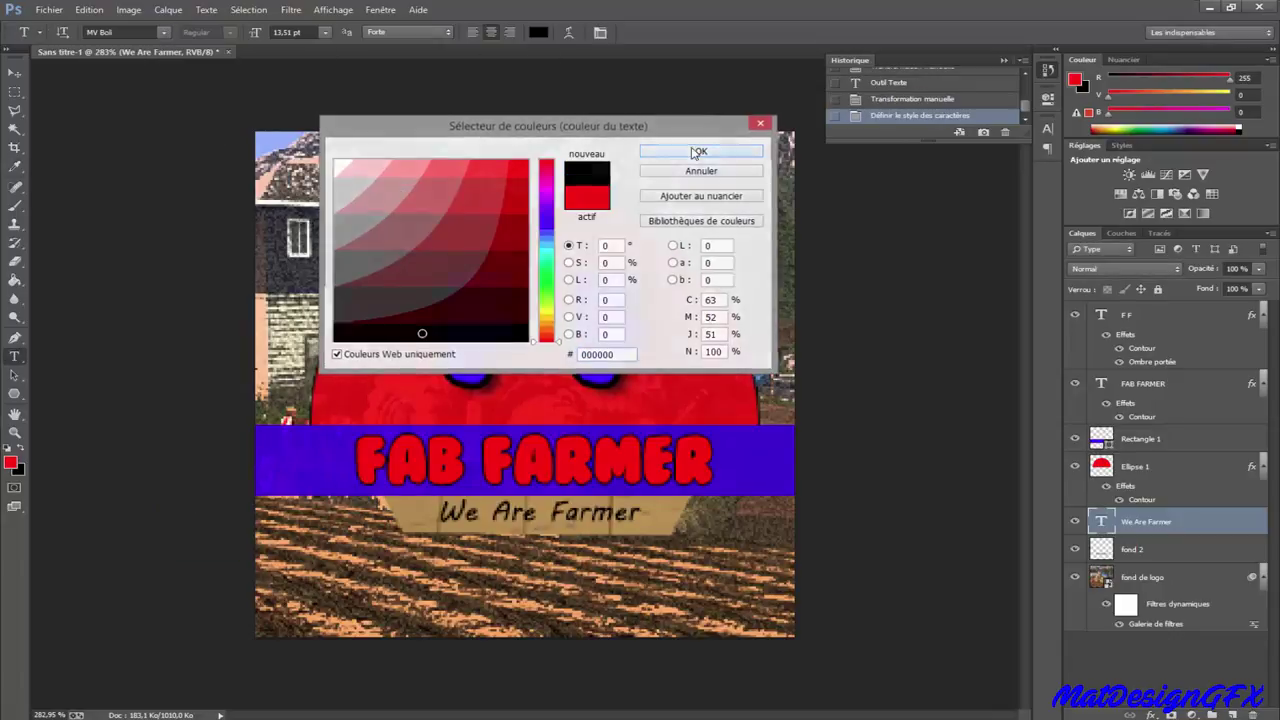
{"action": "left_click", "coordinate": [701, 151]}
Enlarge the "We Are Farmer" text to about 16.78 pt so it fills more of the plank
{"action": "key", "text": "ctrl+t"}
{"action": "mouse_move", "coordinate": [640, 529]}
{"action": "left_mouse_down"}
{"action": "mouse_move", "coordinate": [664, 533]}
{"action": "mouse_move", "coordinate": [636, 525]}
{"action": "left_mouse_up"}
{"action": "key", "text": "Return"}
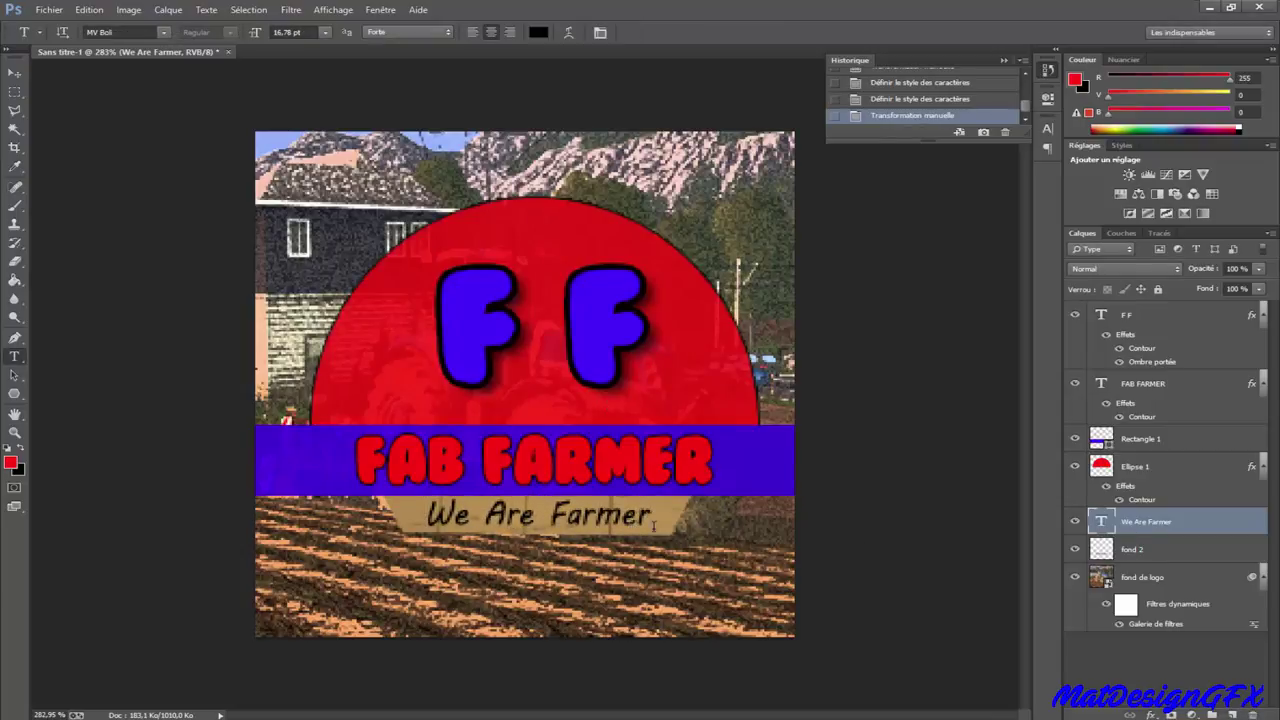
Shrink the red half circle slightly and realign it centrally on top of the blue strip
{"action": "left_click", "coordinate": [1135, 466]}
{"action": "key", "text": "ctrl+t"}
{"action": "mouse_move", "coordinate": [762, 195]}
{"action": "left_mouse_down"}
{"action": "mouse_move", "coordinate": [738, 218]}
{"action": "mouse_move", "coordinate": [748, 213]}
{"action": "left_mouse_up"}
{"action": "left_click_drag", "start_coordinate": [656, 298], "coordinate": [665, 294]}
{"action": "key", "text": "Return"}
Move the "F F" text slightly down and left to recentre it in the smaller half circle
{"action": "left_click", "coordinate": [1155, 315]}
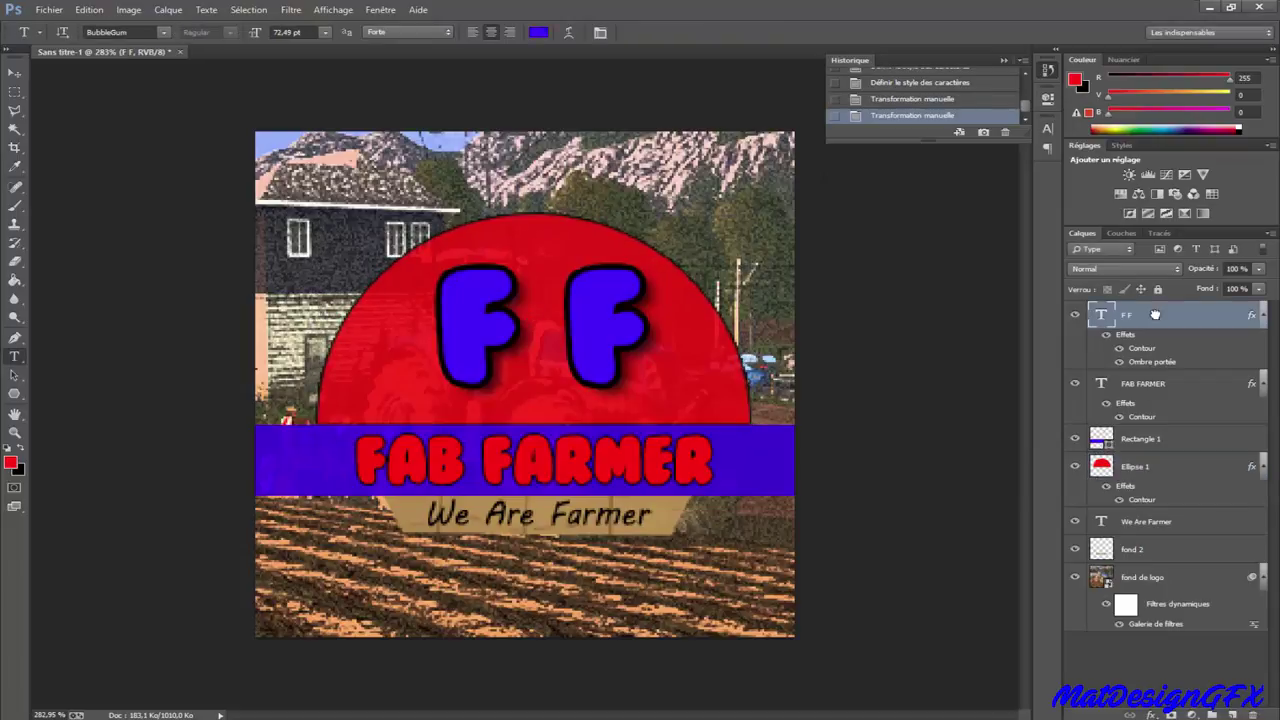
{"action": "key", "text": "ctrl+t"}
{"action": "left_click_drag", "start_coordinate": [590, 333], "coordinate": [590, 341]}
{"action": "key", "text": "Return"}
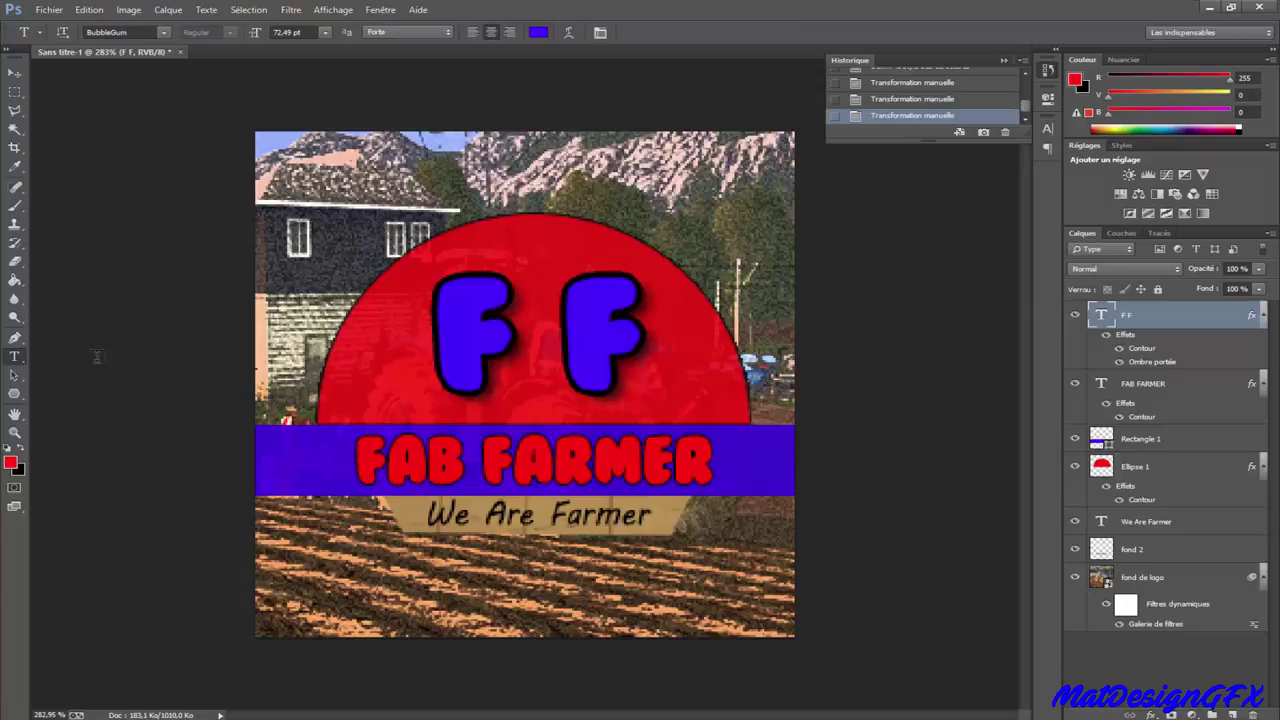
Shift the wooden plank and the "We Are Farmer" text together slightly to the right
{"action": "left_click", "coordinate": [1140, 549]}
{"action": "left_click", "coordinate": [1165, 524], "text": "ctrl"}
{"action": "key", "text": "ctrl+t"}
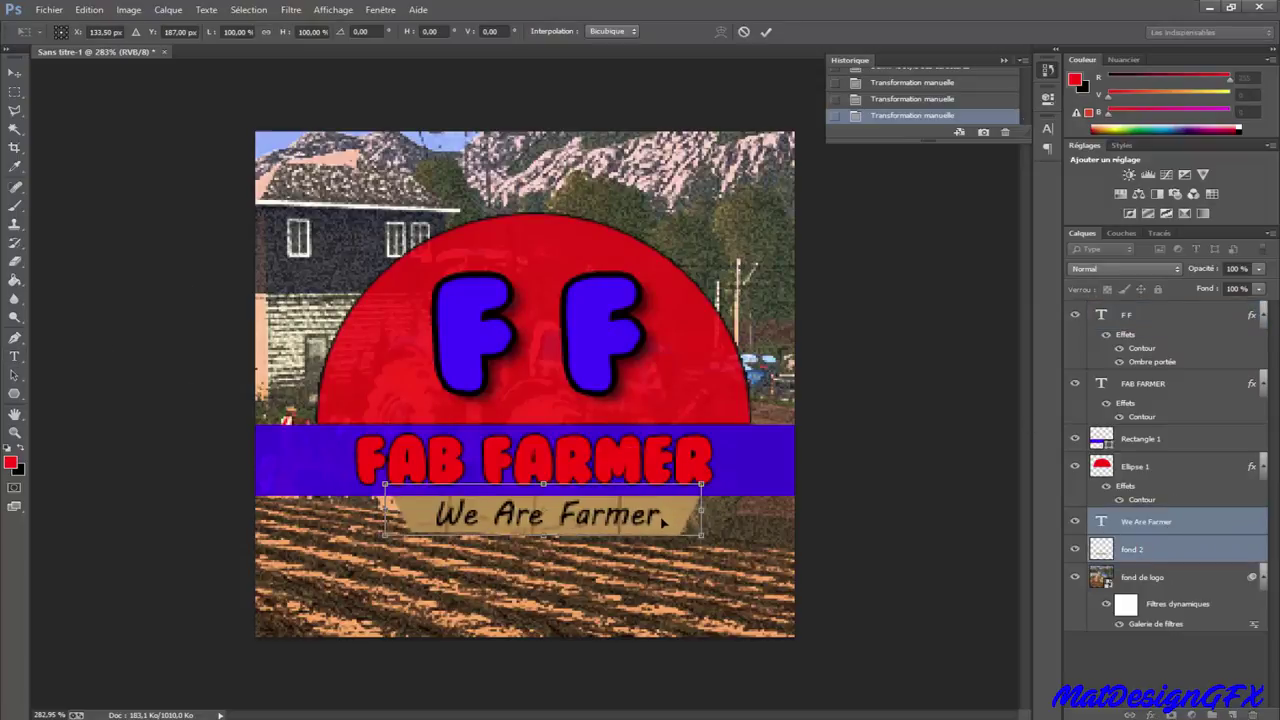